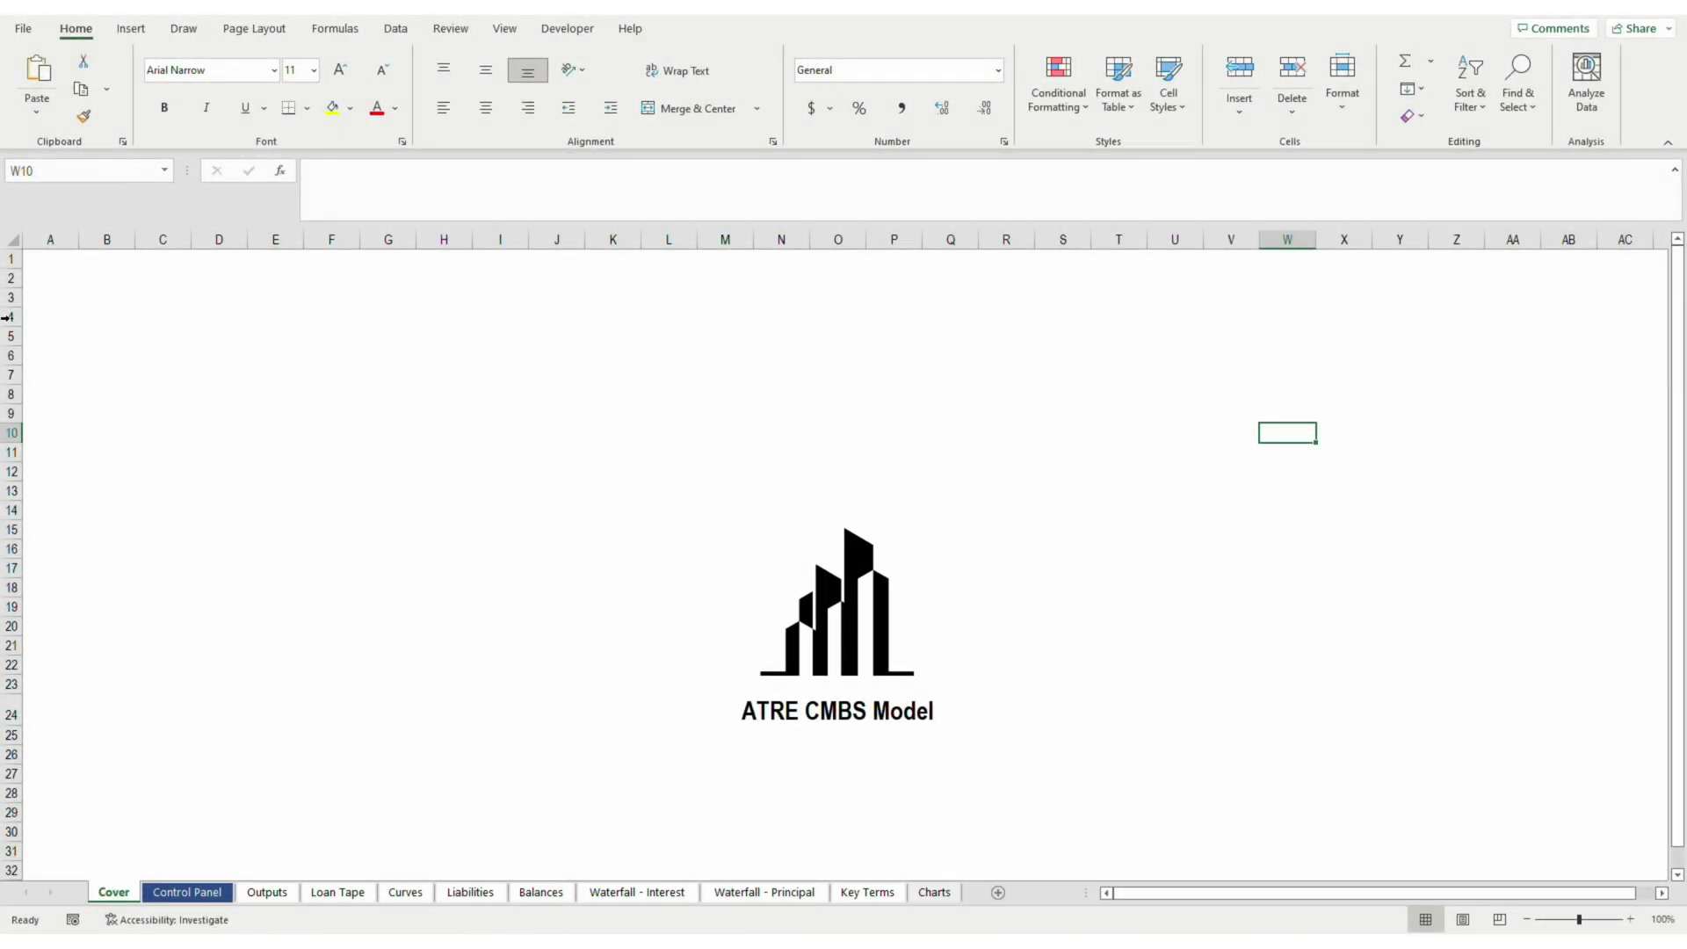
- Select cell A1 on the ATRE CMBS Model Cover sheet
{"action": "left_click", "coordinate": [44, 263]}
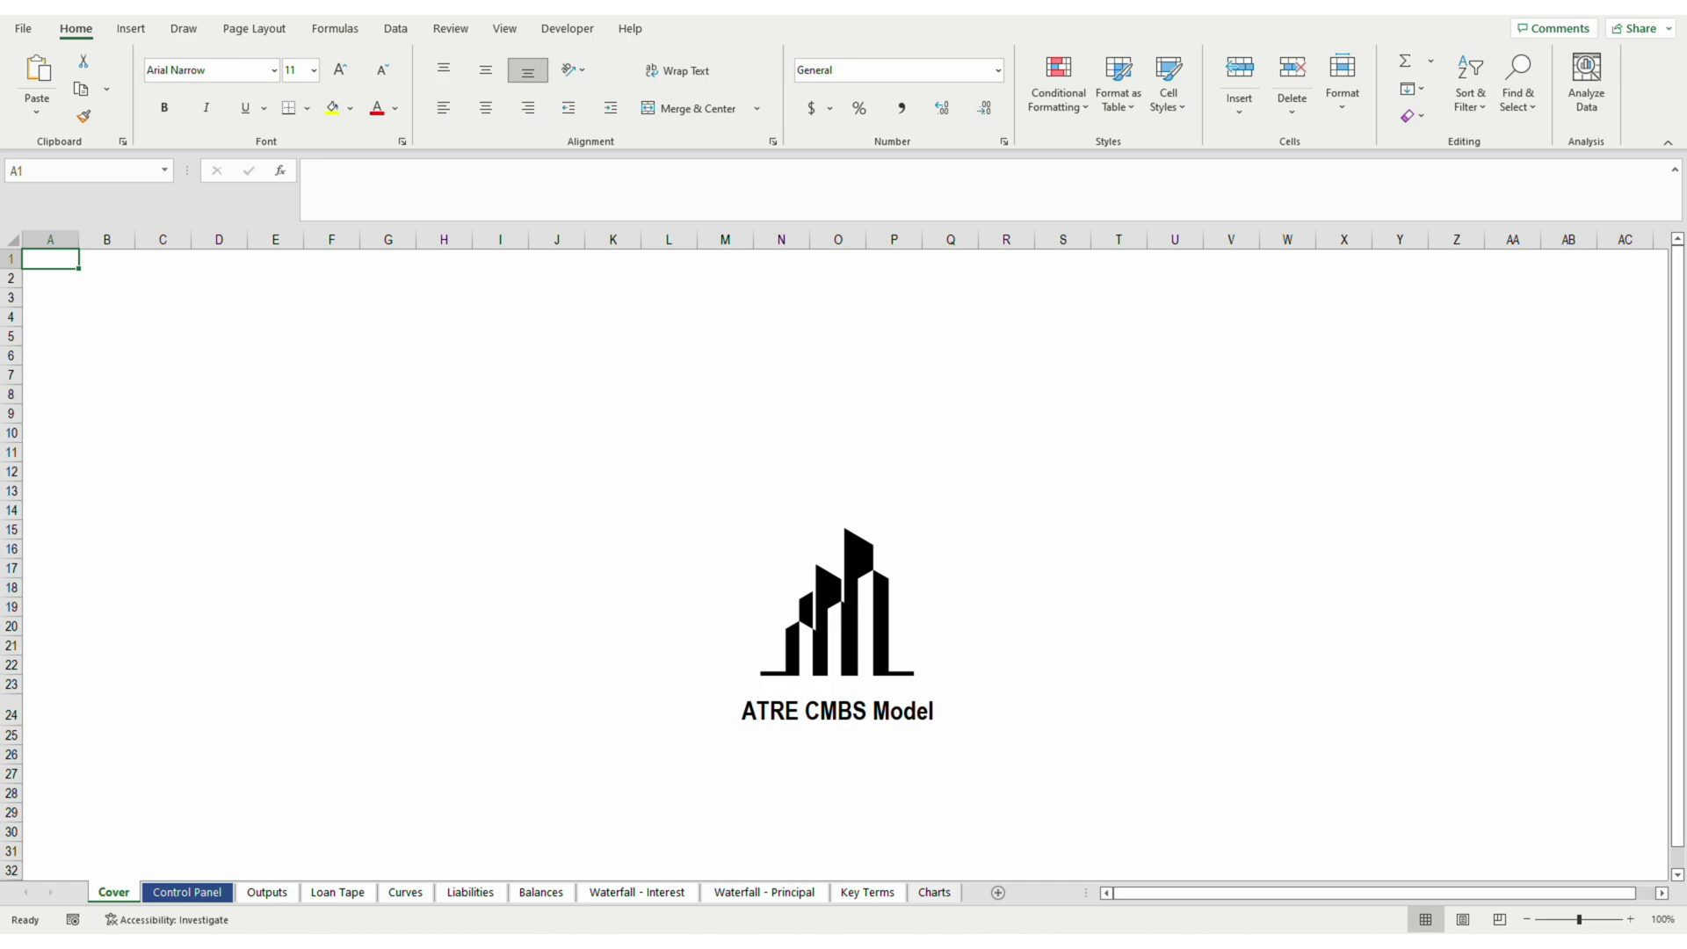
{"action": "left_click", "coordinate": [187, 892]}
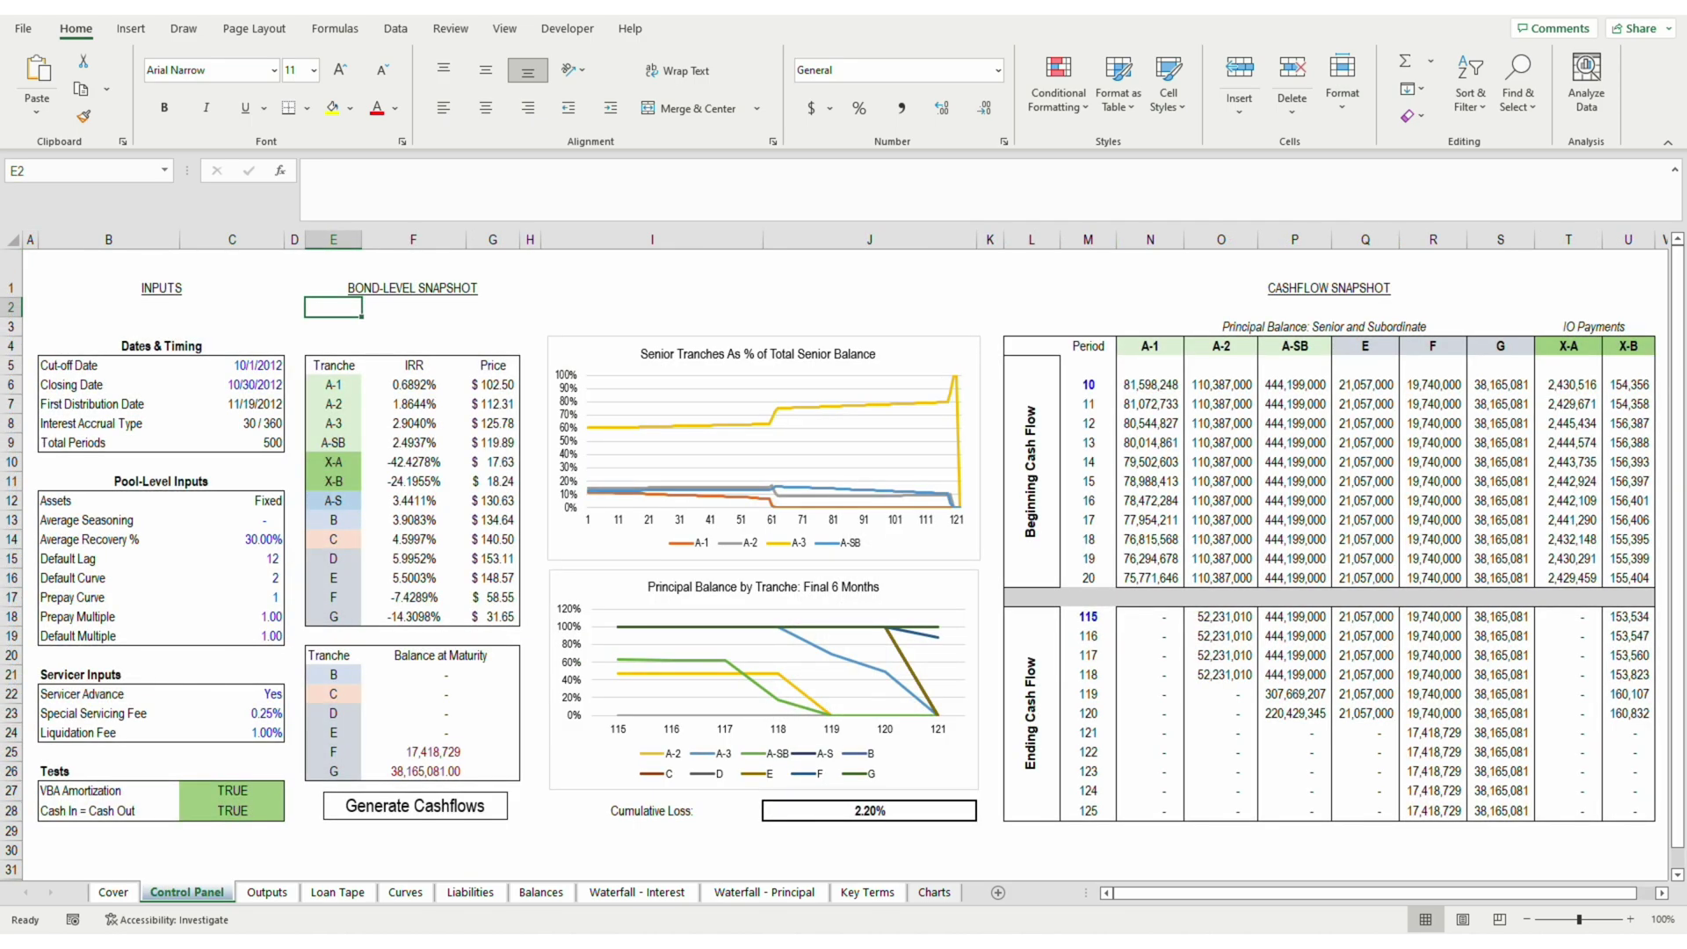
{"action": "left_click", "coordinate": [413, 288]}
{"action": "left_click", "coordinate": [294, 305]}
{"action": "key", "text": "Down"}
{"action": "key", "text": "Down"}
{"action": "key", "text": "Right"}
{"action": "key", "text": "Down"}
{"action": "key", "text": "Down"}
{"action": "key", "text": "Down"}
{"action": "key", "text": "Down"}
{"action": "key", "text": "Down"}
{"action": "key", "text": "Down"}
{"action": "key", "text": "Down"}
{"action": "key", "text": "Down"}
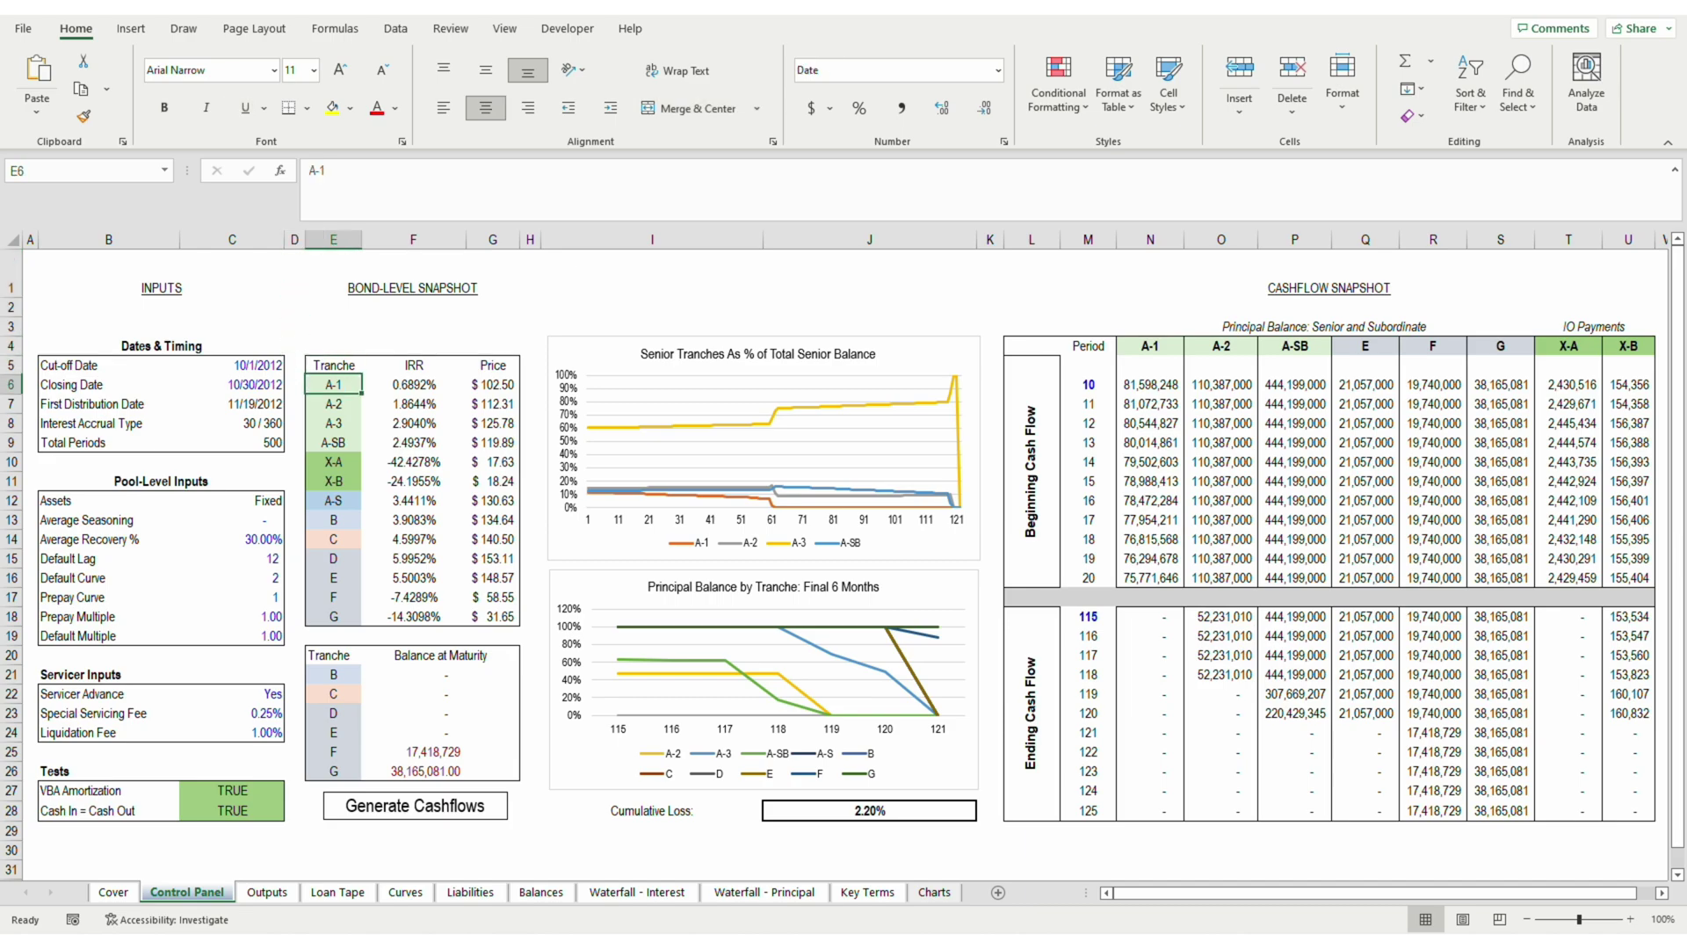
{"action": "key", "text": "Down"}
{"action": "key", "text": "Down"}
{"action": "key", "text": "Down"}
{"action": "key", "text": "Down"}
{"action": "key", "text": "Down"}
{"action": "key", "text": "Down"}
{"action": "key", "text": "Down"}
{"action": "key", "text": "Down"}
{"action": "key", "text": "Down"}
{"action": "key", "text": "Down"}
{"action": "key", "text": "Down"}
{"action": "key", "text": "Down"}
{"action": "key", "text": "Down"}
{"action": "key", "text": "Down"}
{"action": "key", "text": "Down"}
{"action": "key", "text": "Down"}
{"action": "key", "text": "Down"}
{"action": "key", "text": "Down"}
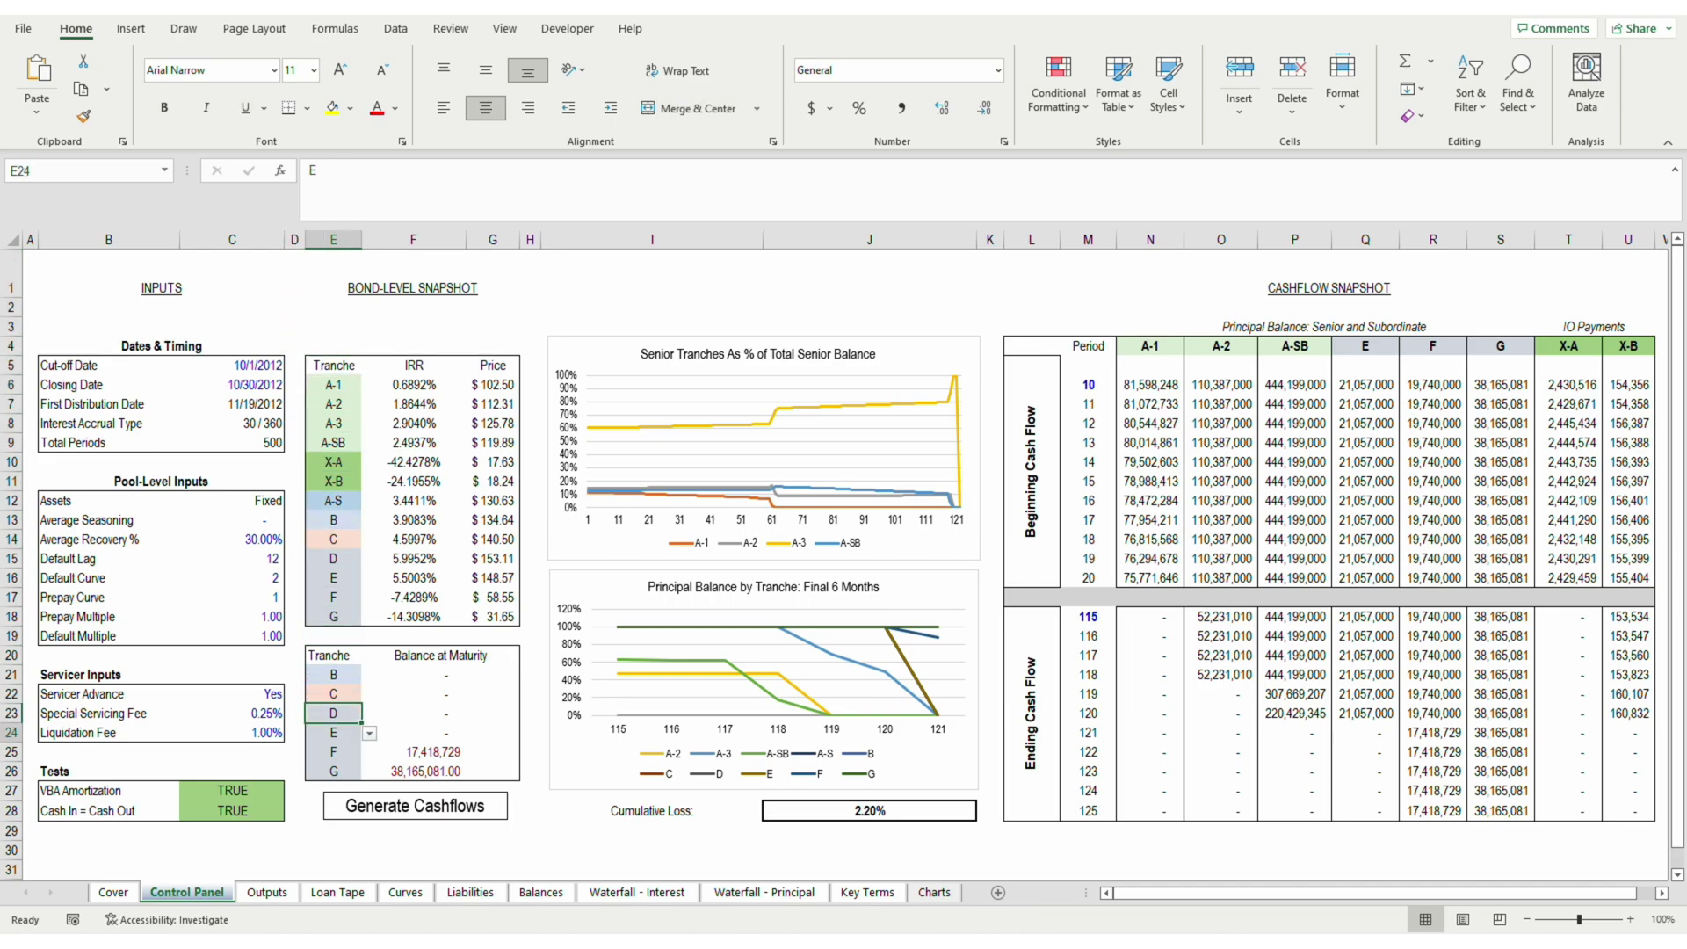
{"action": "key", "text": "Up"}
{"action": "key", "text": "Up"}
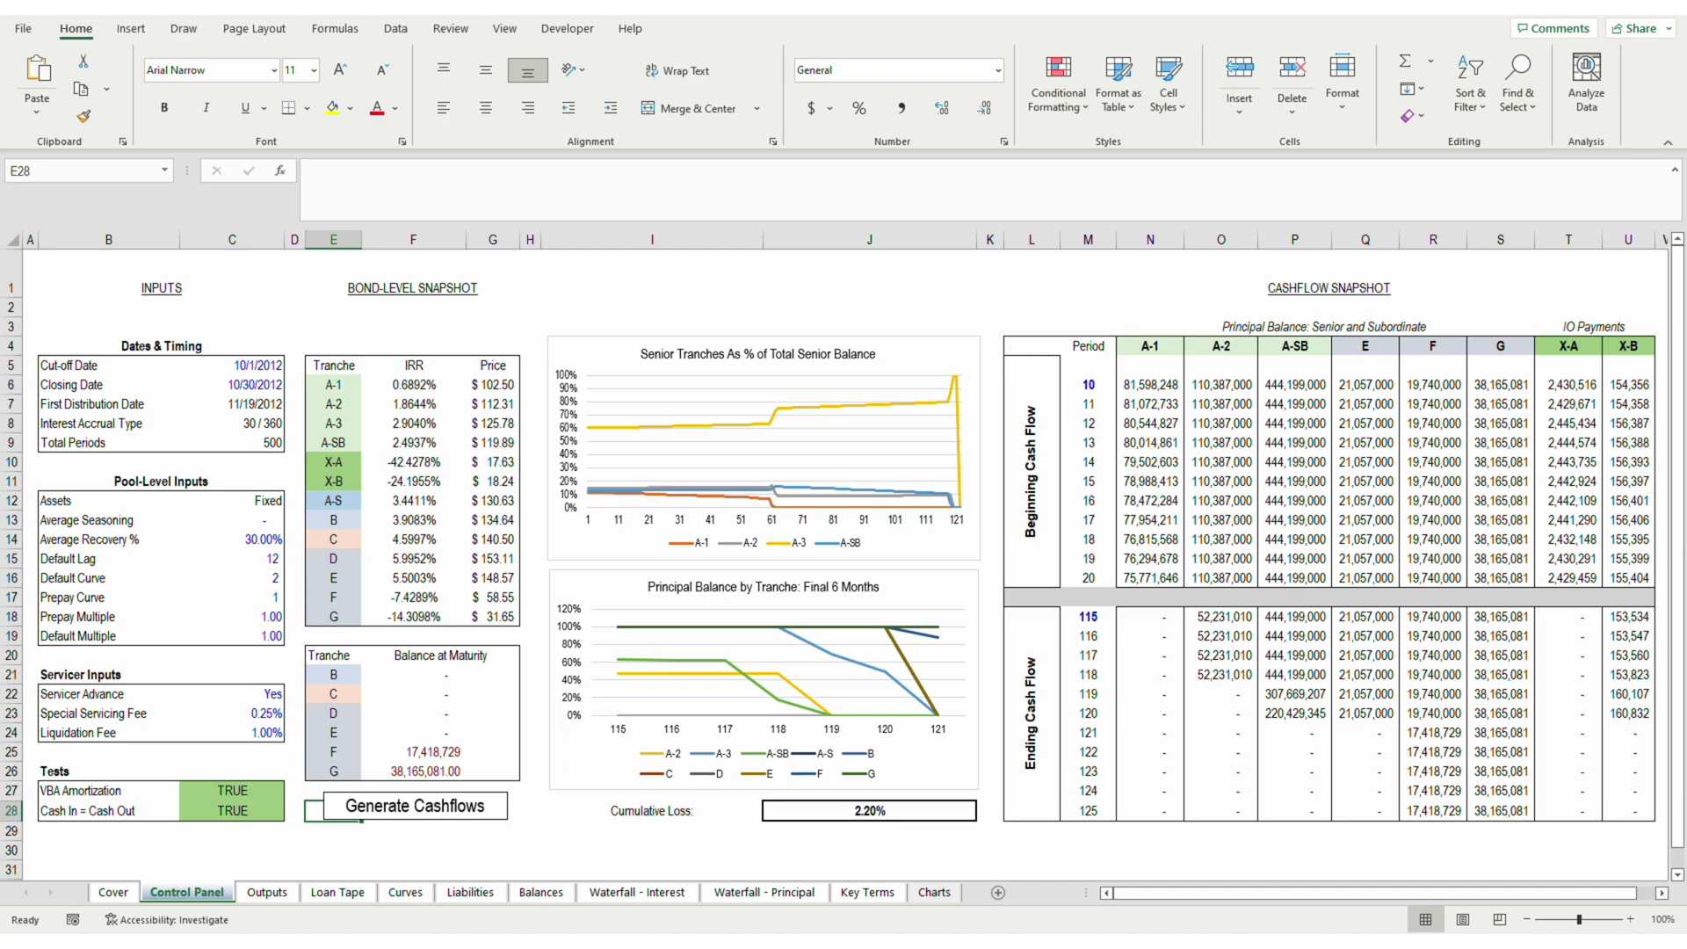
{"action": "left_click", "coordinate": [294, 790]}
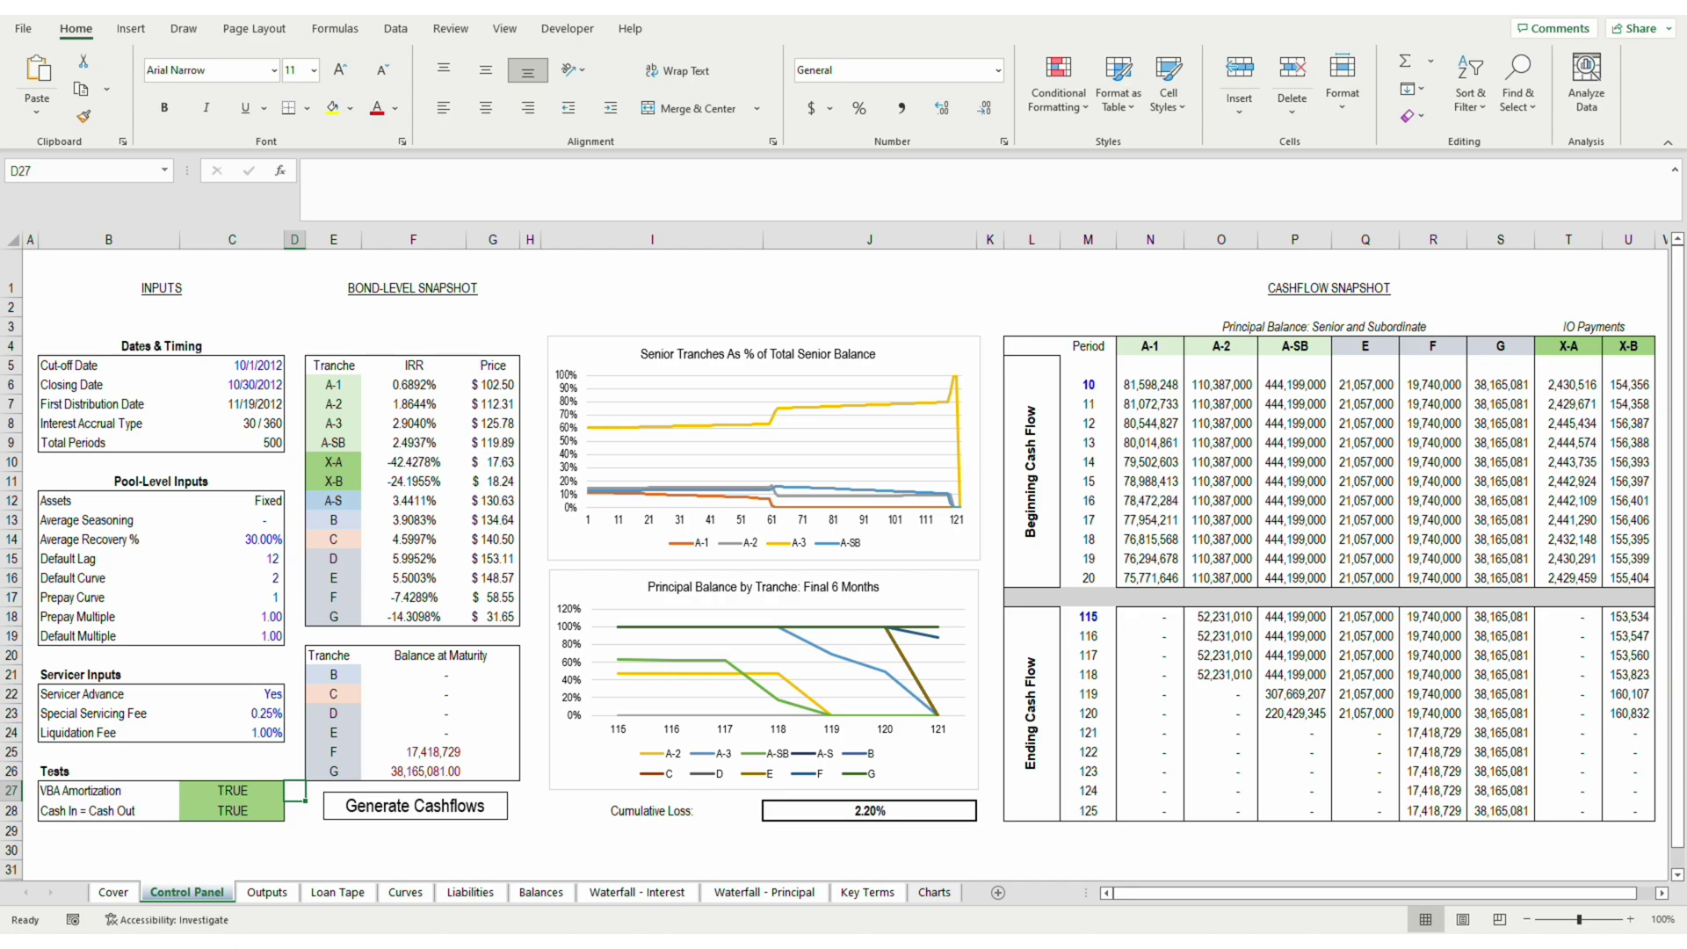
- Review the cut-off date, interest accrual type and fixed/floating asset inputs, then go to Curves
{"action": "key", "text": "Left"}
{"action": "key", "text": "Up"}
{"action": "key", "text": "Up"}
{"action": "key", "text": "Up"}
{"action": "key", "text": "Up"}
{"action": "key", "text": "Up"}
{"action": "key", "text": "Up"}
{"action": "key", "text": "Up"}
{"action": "key", "text": "Up"}
{"action": "key", "text": "Up"}
{"action": "key", "text": "Up"}
{"action": "key", "text": "Up"}
{"action": "key", "text": "Up"}
{"action": "key", "text": "Up"}
{"action": "key", "text": "Up"}
{"action": "key", "text": "Up"}
{"action": "key", "text": "Up"}
{"action": "key", "text": "Up"}
{"action": "key", "text": "Up"}
{"action": "key", "text": "Up"}
{"action": "key", "text": "Up"}
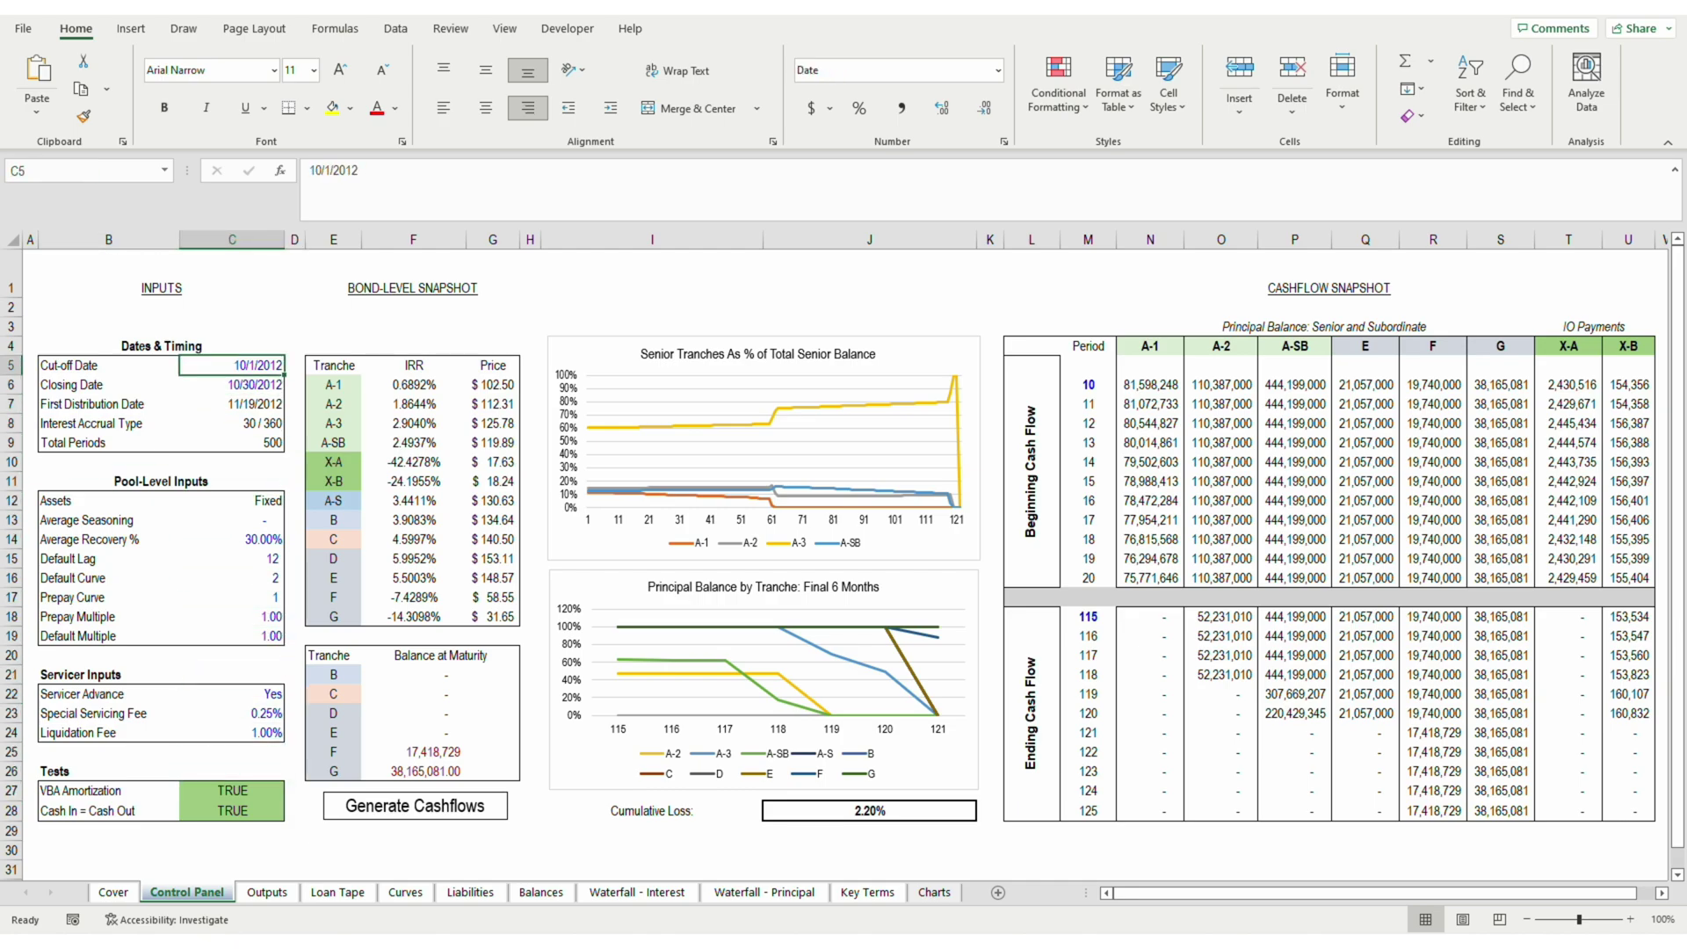
{"action": "key", "text": "Down"}
{"action": "key", "text": "Down"}
{"action": "key", "text": "Down"}
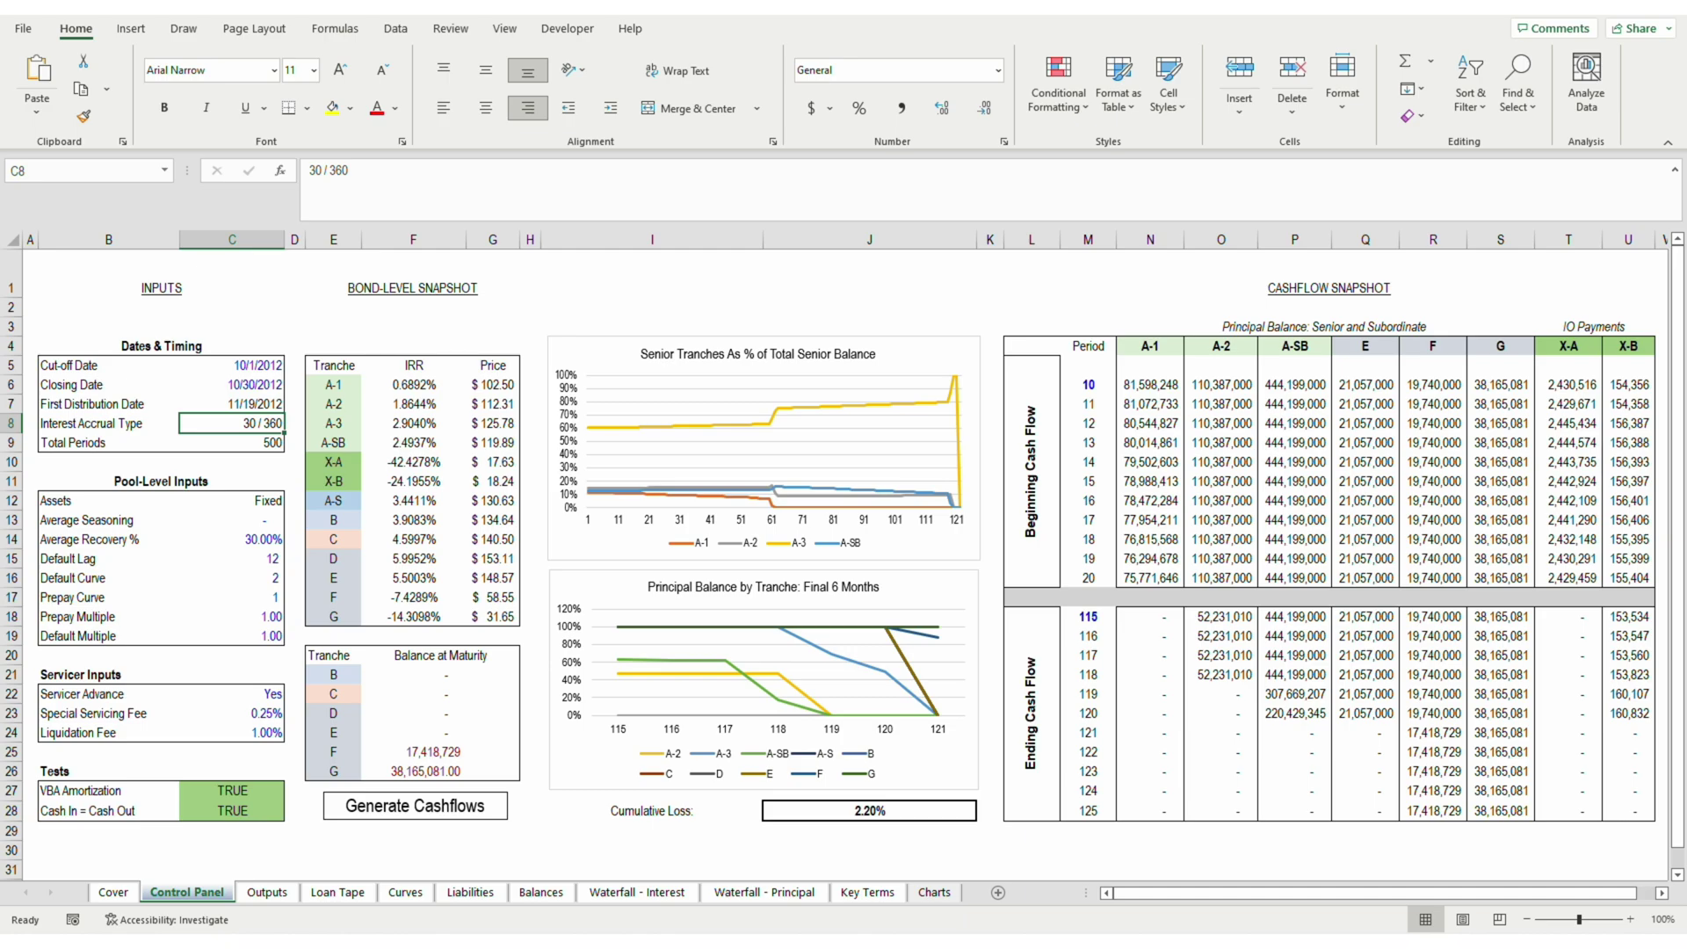
{"action": "key", "text": "Down"}
{"action": "key", "text": "Down"}
{"action": "key", "text": "Down"}
{"action": "key", "text": "Down"}
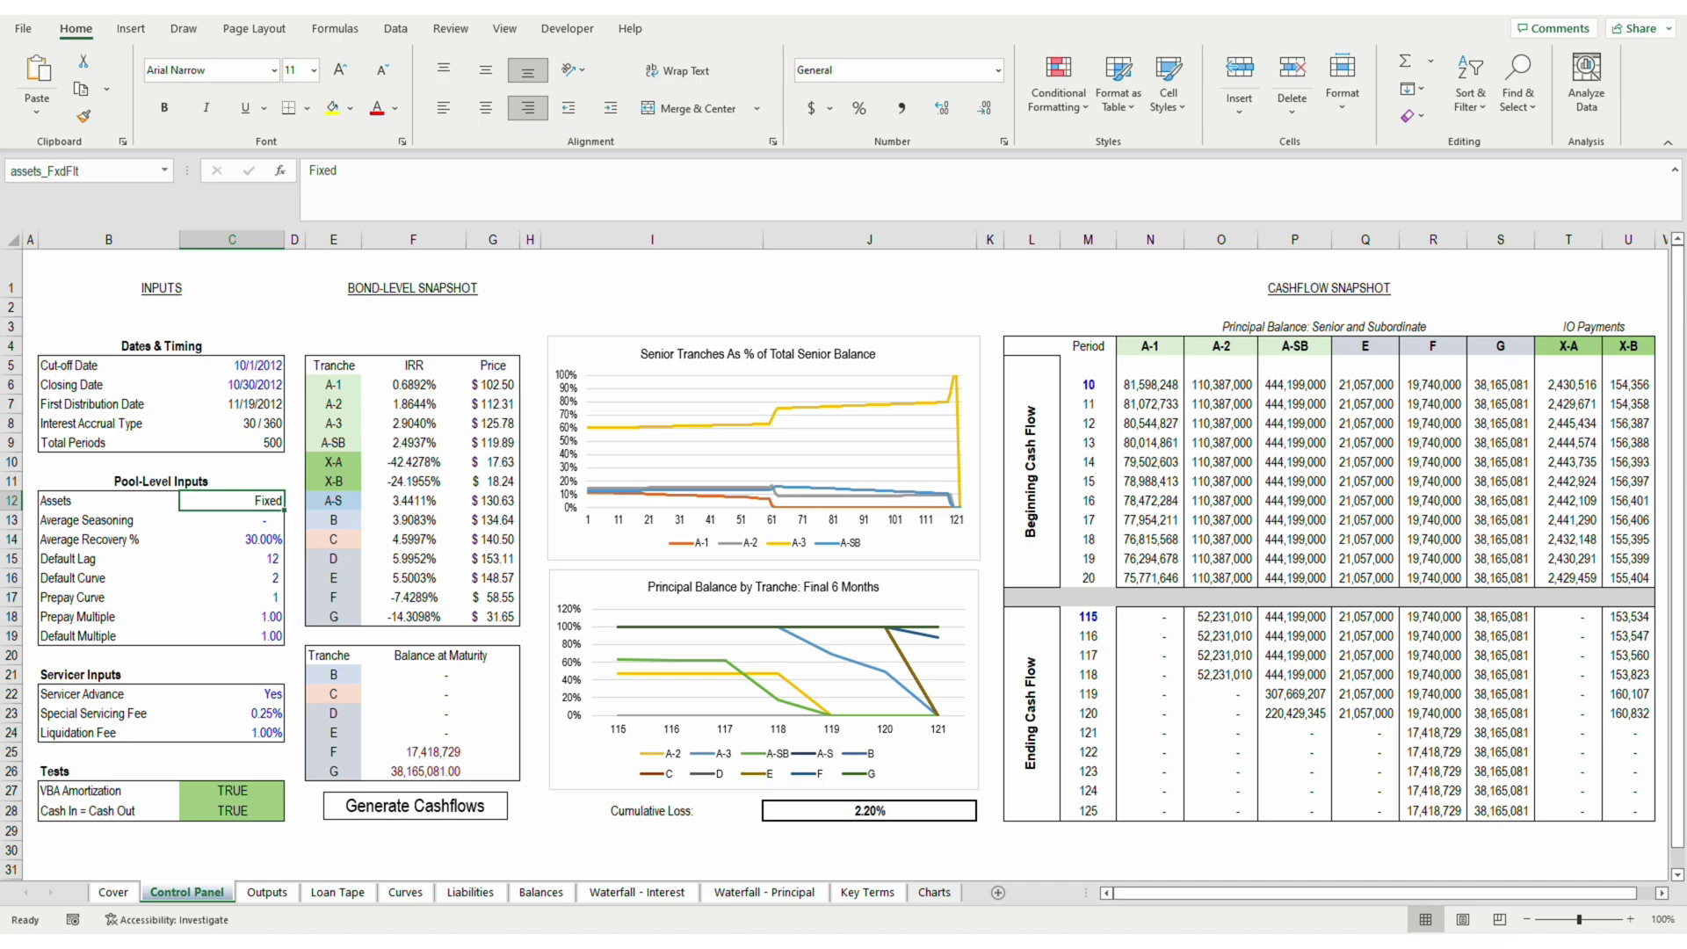
{"action": "key", "text": "ctrl+Page_Down"}
{"action": "key", "text": "ctrl+Page_Down"}
{"action": "key", "text": "ctrl+Page_Down"}
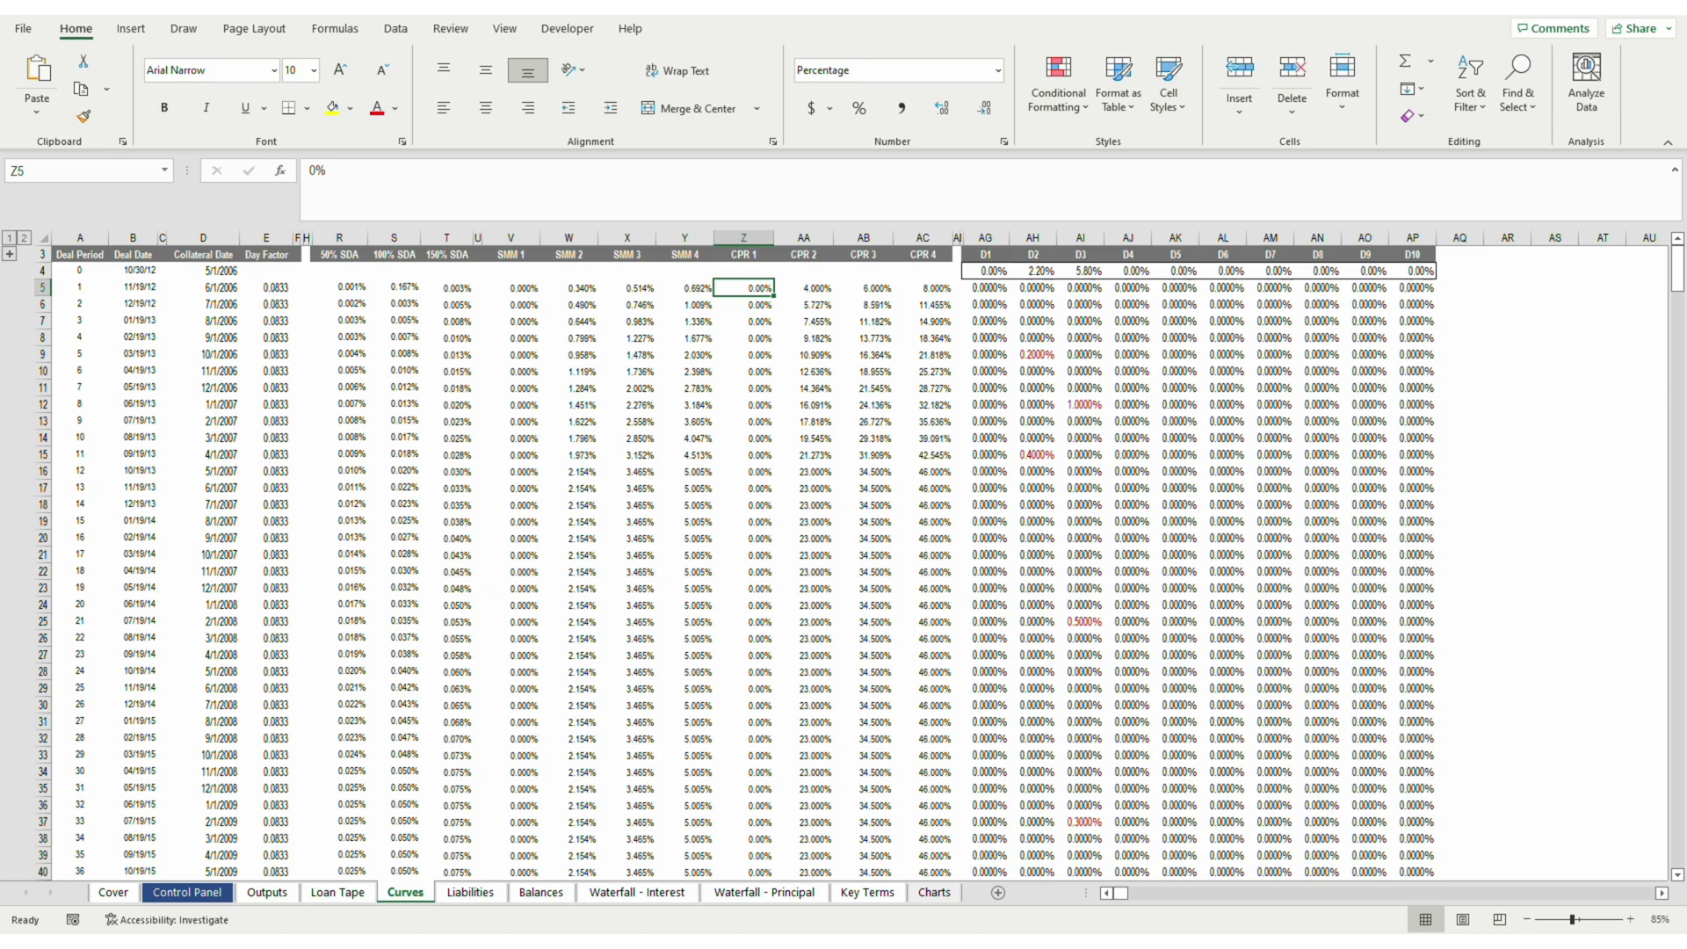
- Inspect Y5's SMM formula =1-(1-CPR)^(1/12) and preview Quick Analysis for V5:X5
{"action": "left_click", "coordinate": [685, 287]}
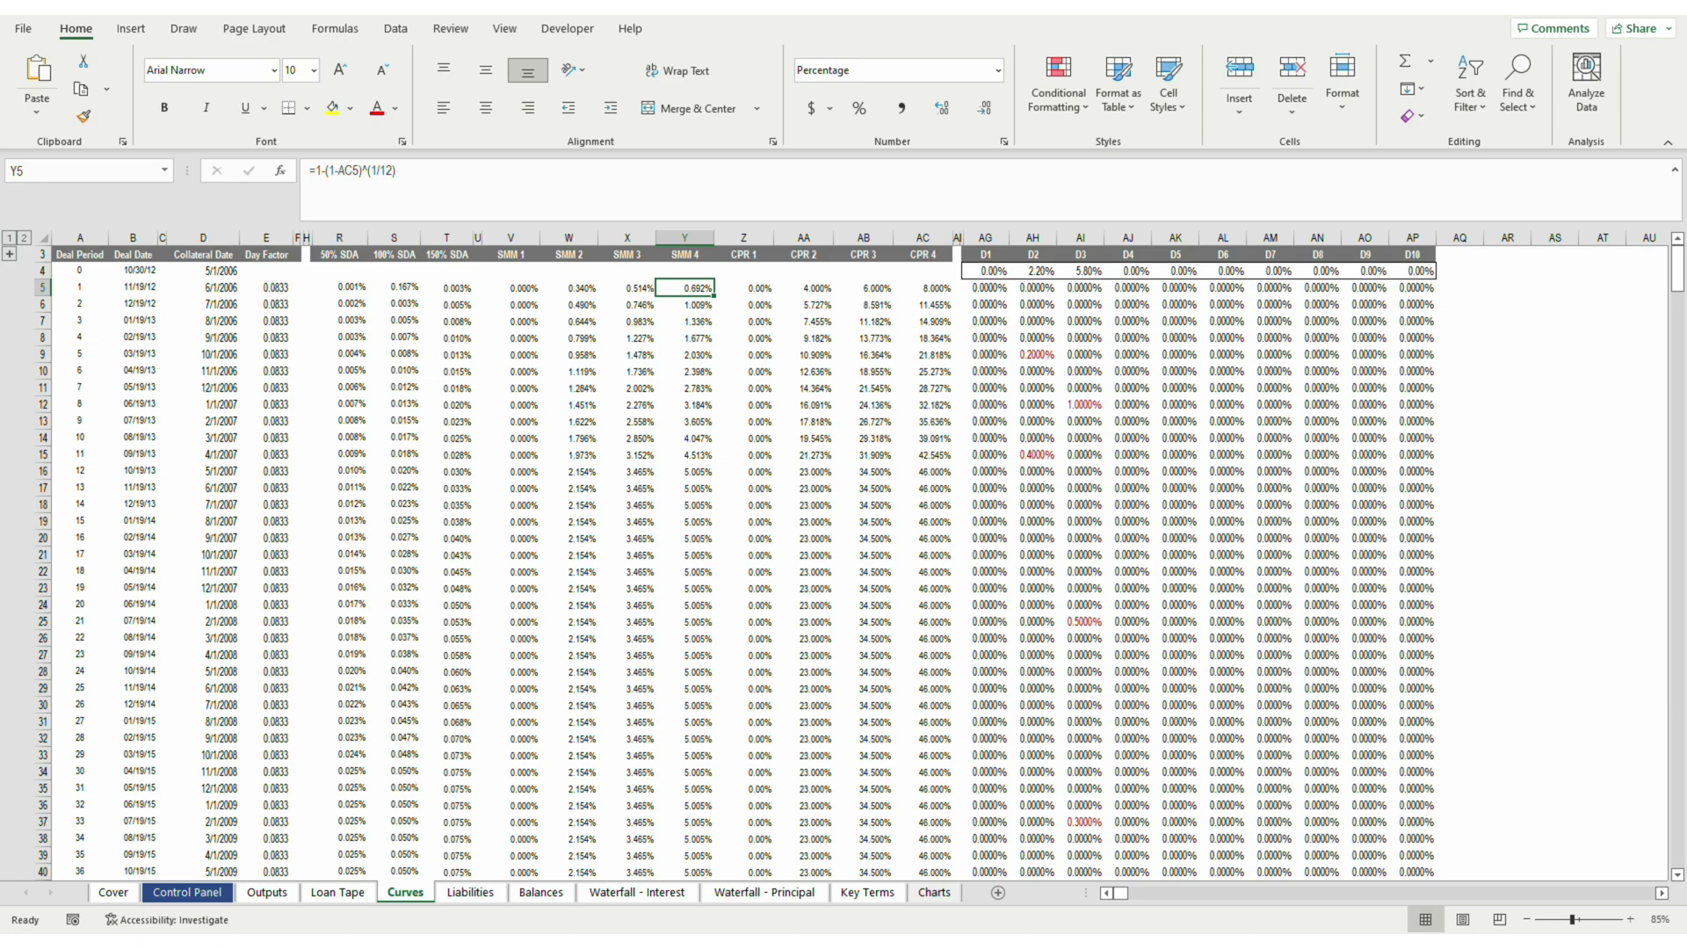
{"action": "key", "text": "Left"}
{"action": "key", "text": "Left"}
{"action": "key", "text": "Left"}
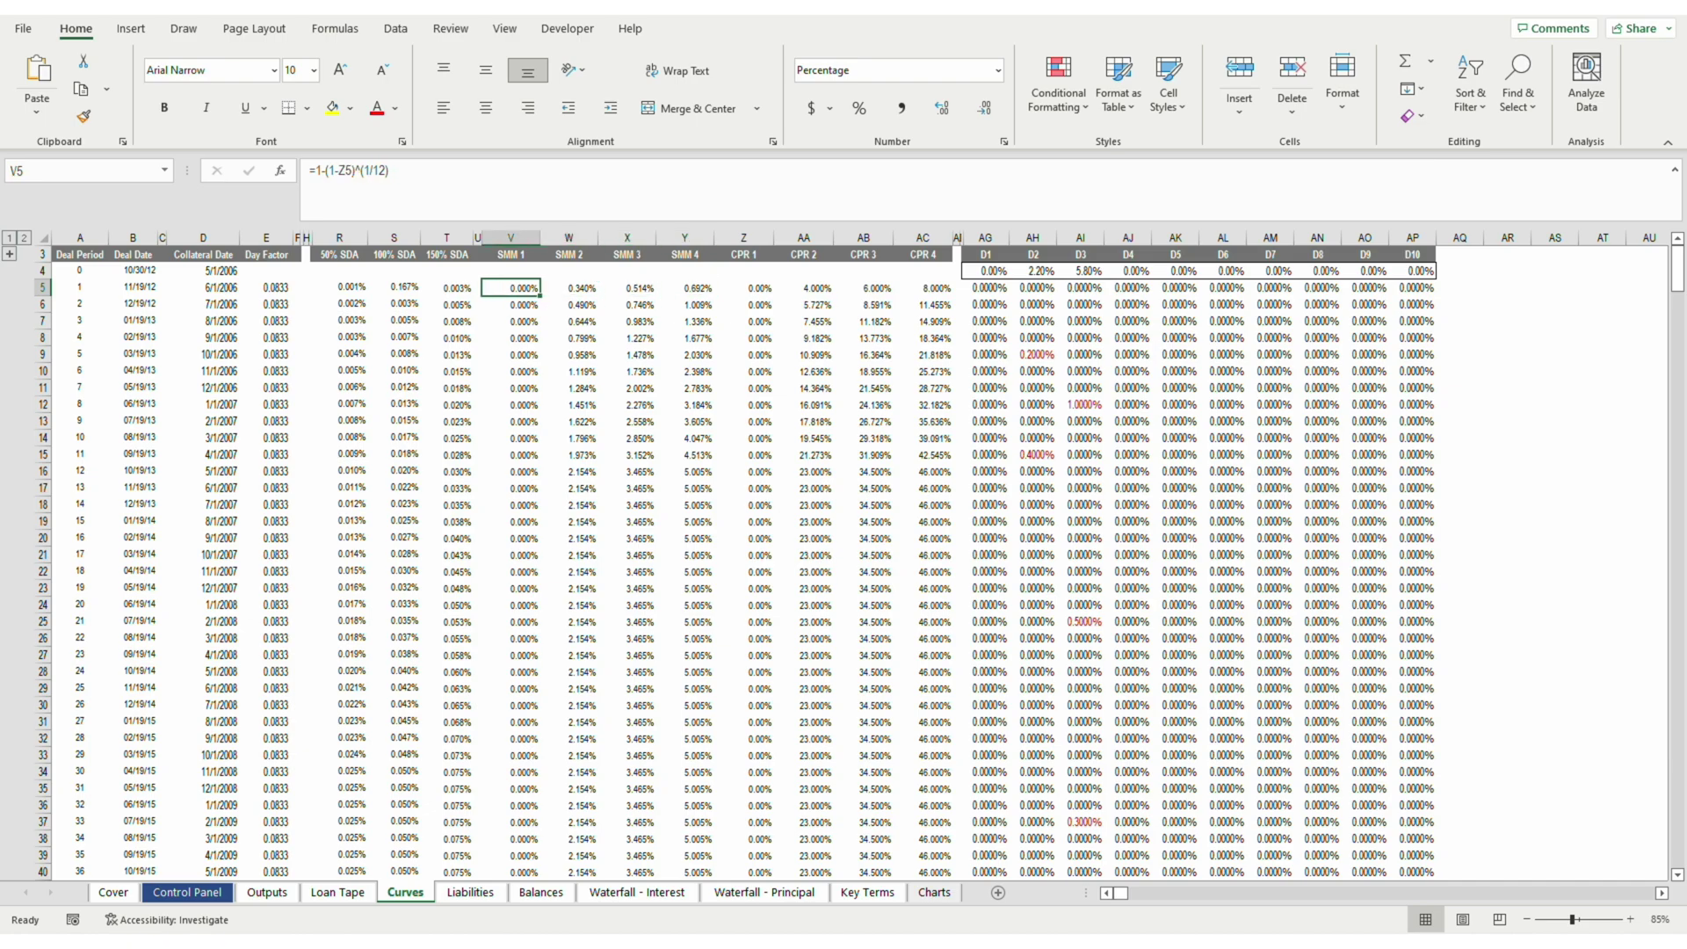
{"action": "key", "text": "shift+Right"}
{"action": "key", "text": "shift+Right"}
{"action": "key", "text": "shift+Right"}
{"action": "key", "text": "shift+Left"}
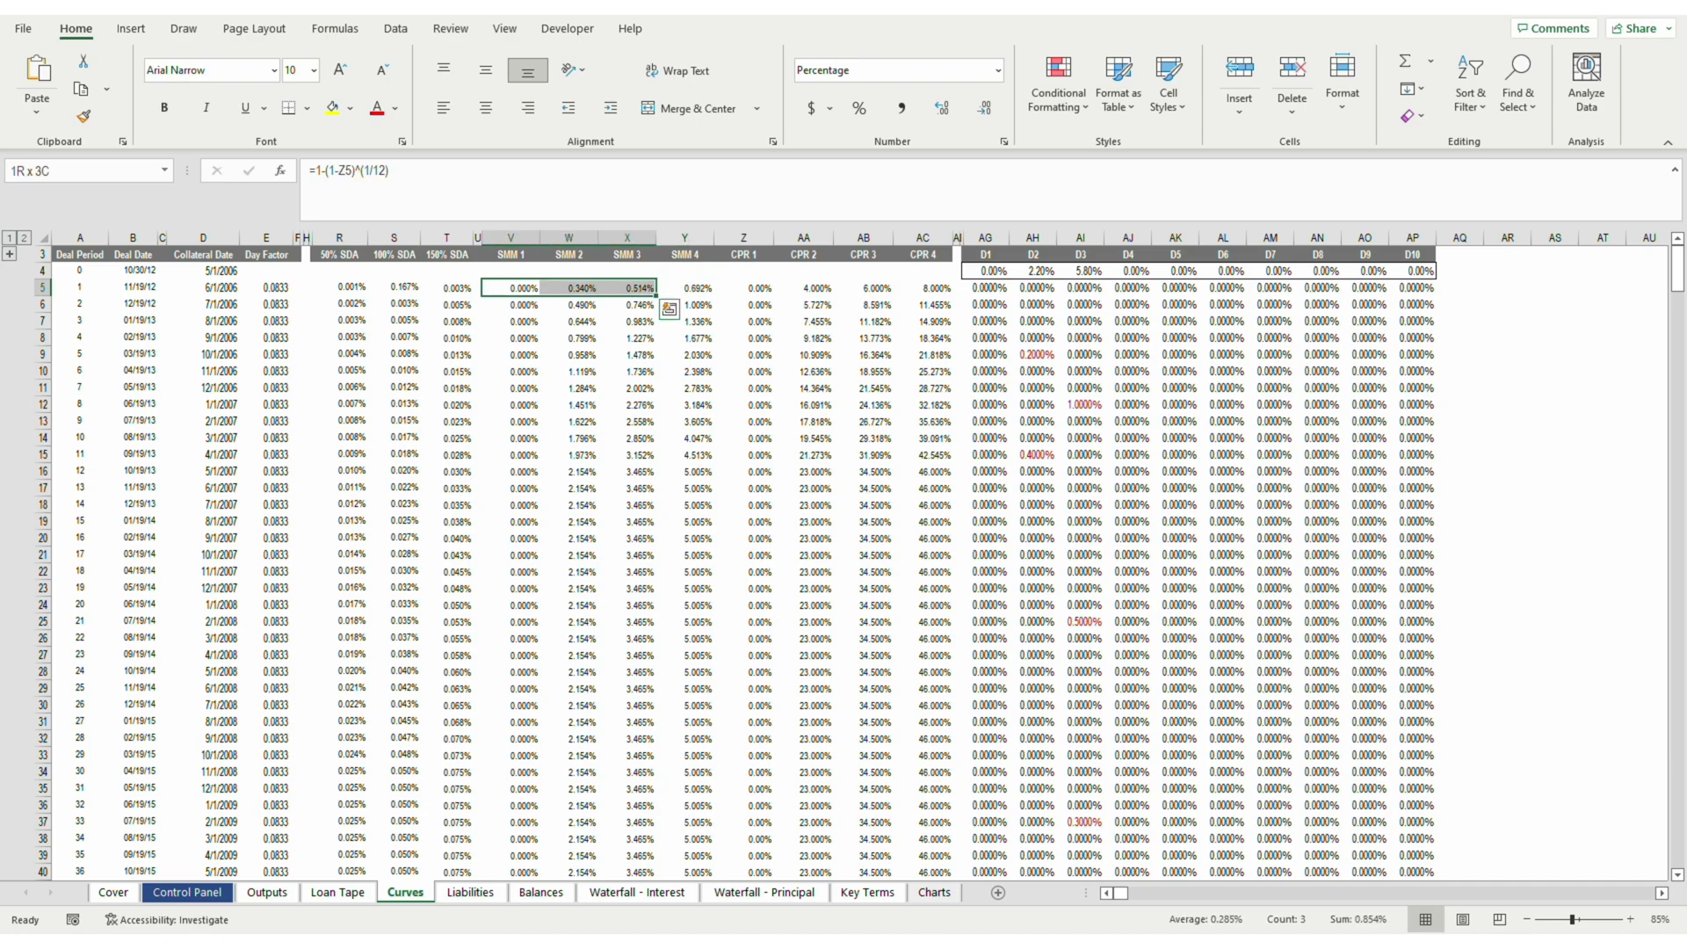
{"action": "key", "text": "ctrl+q"}
{"action": "key", "text": "Right"}
{"action": "key", "text": "Right"}
{"action": "key", "text": "Right"}
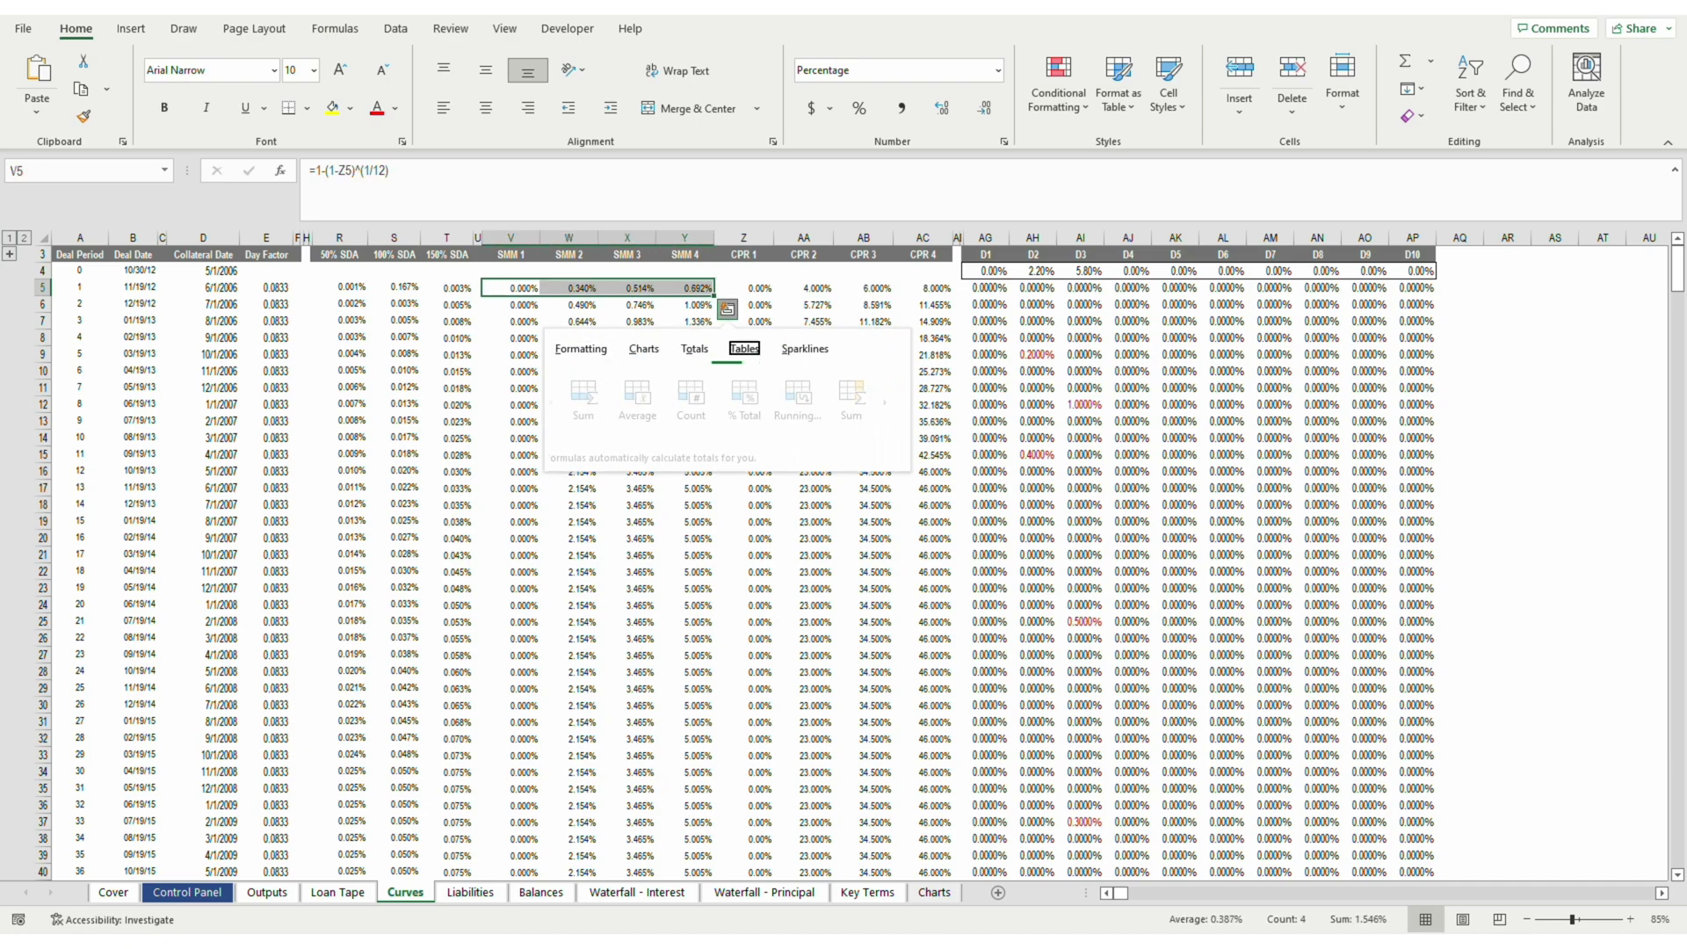
{"action": "key", "text": "Escape"}
{"action": "key", "text": "Right"}
{"action": "key", "text": "Right"}
{"action": "key", "text": "Right"}
{"action": "key", "text": "Right"}
{"action": "key", "text": "Right"}
{"action": "key", "text": "Right"}
{"action": "key", "text": "Right"}
{"action": "key", "text": "Right"}
{"action": "key", "text": "Right"}
{"action": "key", "text": "Right"}
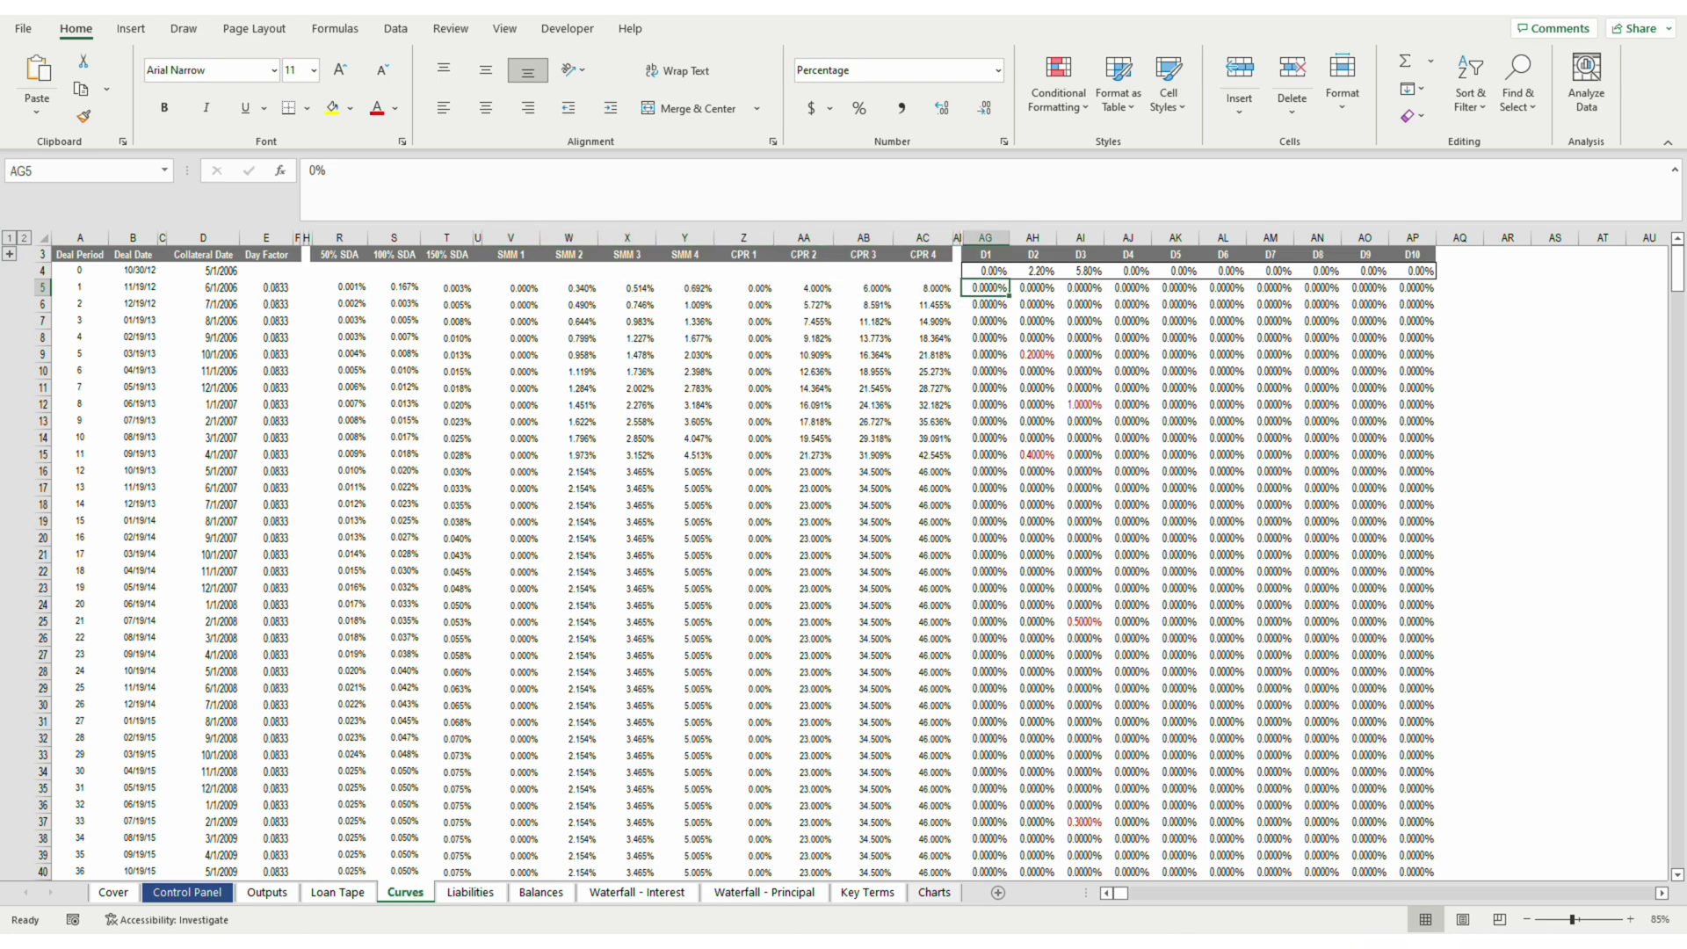
{"action": "key", "text": "Right"}
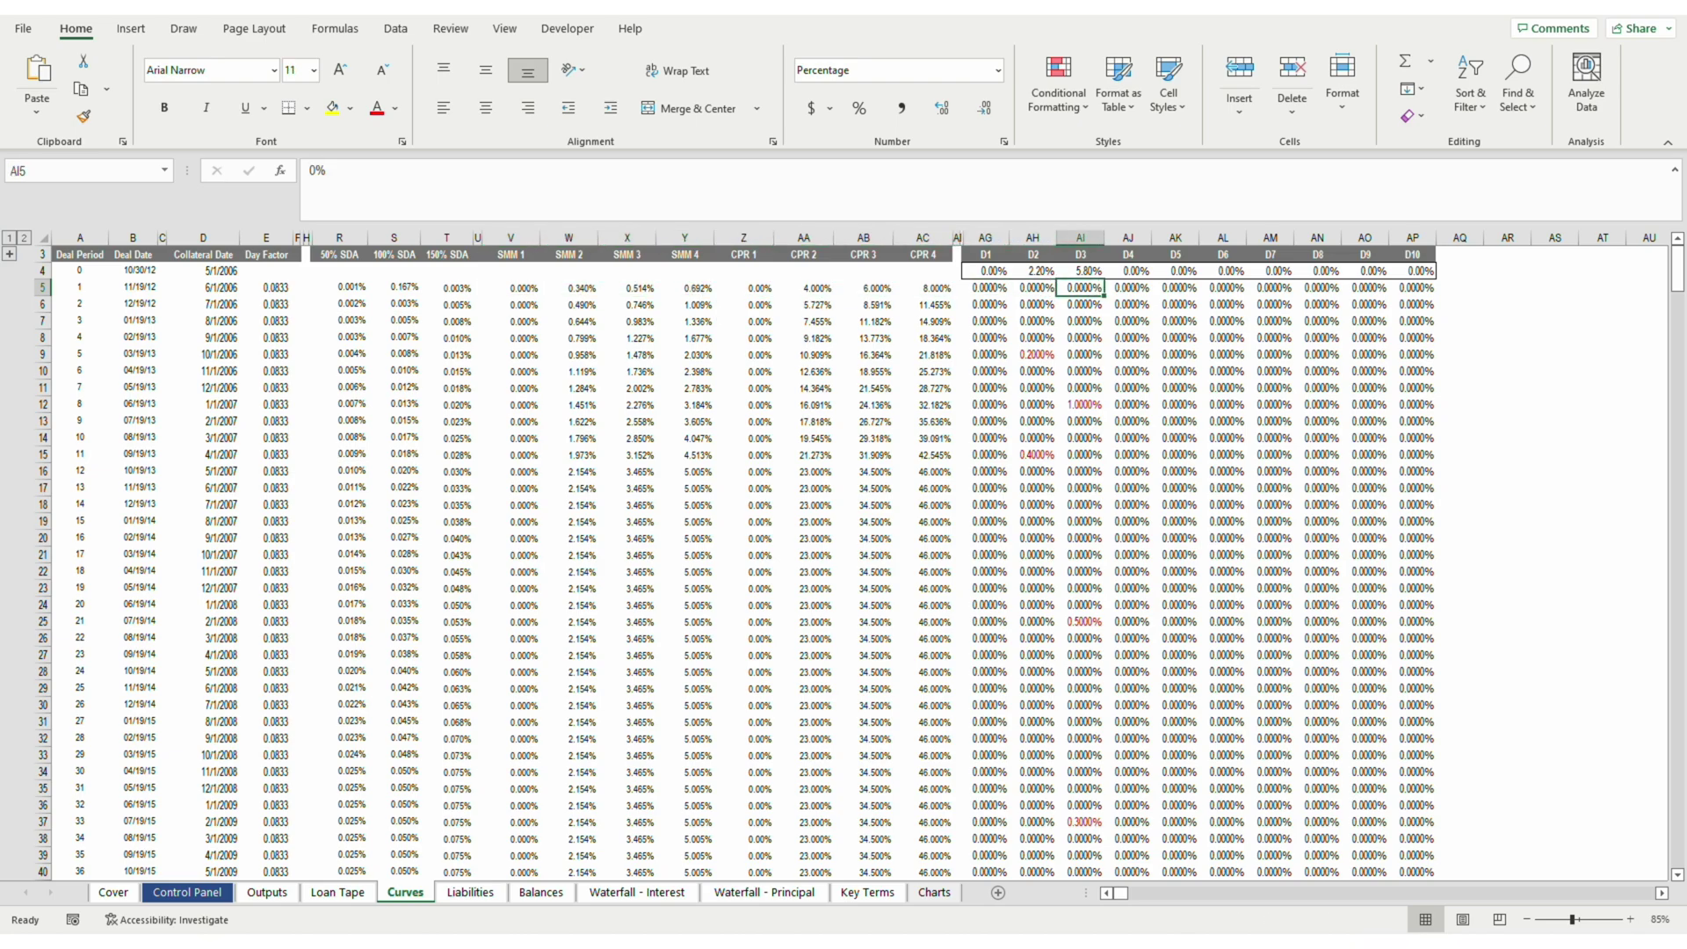
{"action": "key", "text": "ctrl+Page_Up"}
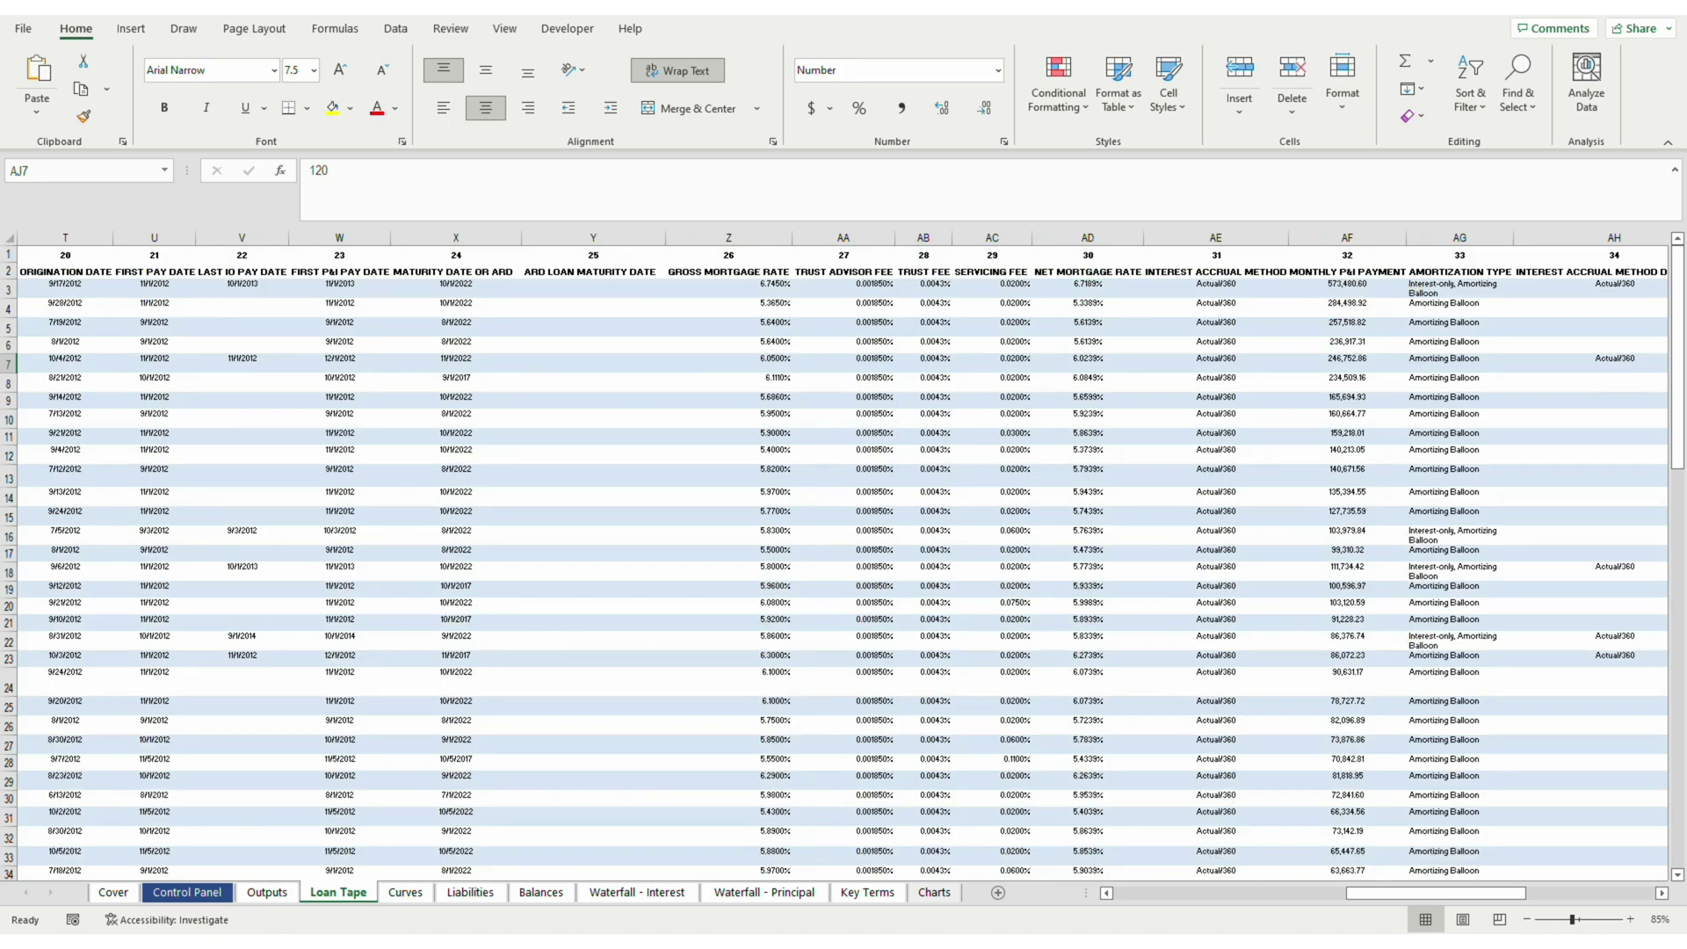
{"action": "key", "text": "Up"}
{"action": "key", "text": "Up"}
{"action": "key", "text": "Up"}
{"action": "key", "text": "Up"}
{"action": "key", "text": "Up"}
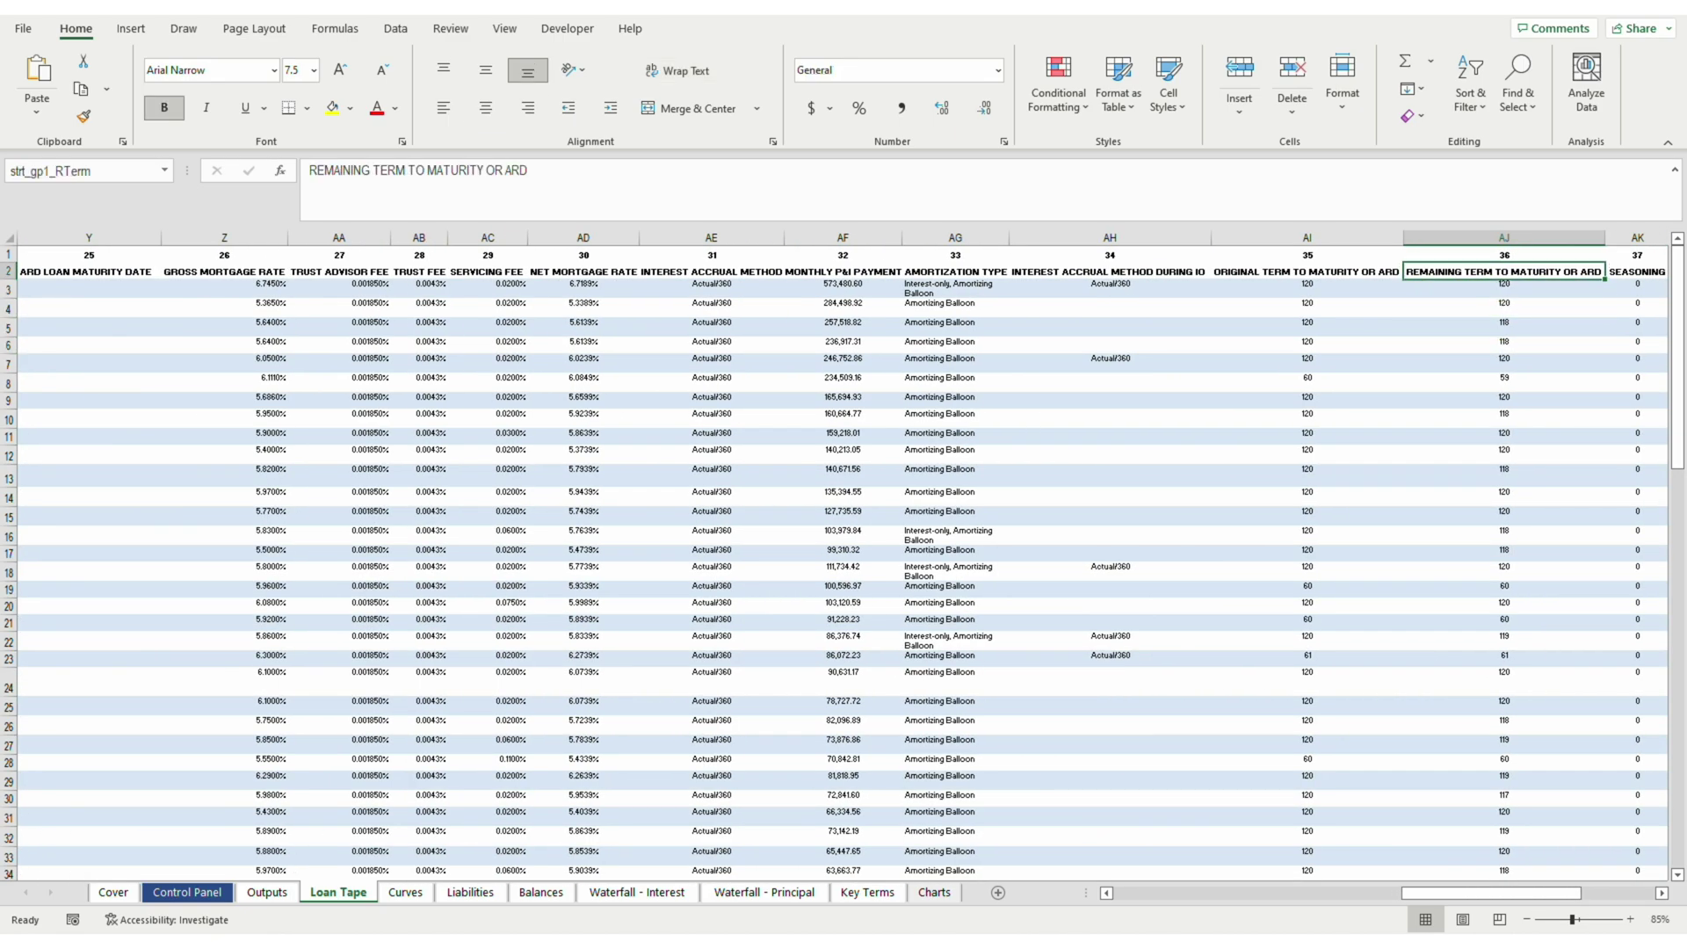
{"action": "key", "text": "Down"}
{"action": "key", "text": "Right"}
{"action": "key", "text": "Right"}
{"action": "key", "text": "Right"}
{"action": "key", "text": "Right"}
{"action": "key", "text": "Right"}
{"action": "key", "text": "Right"}
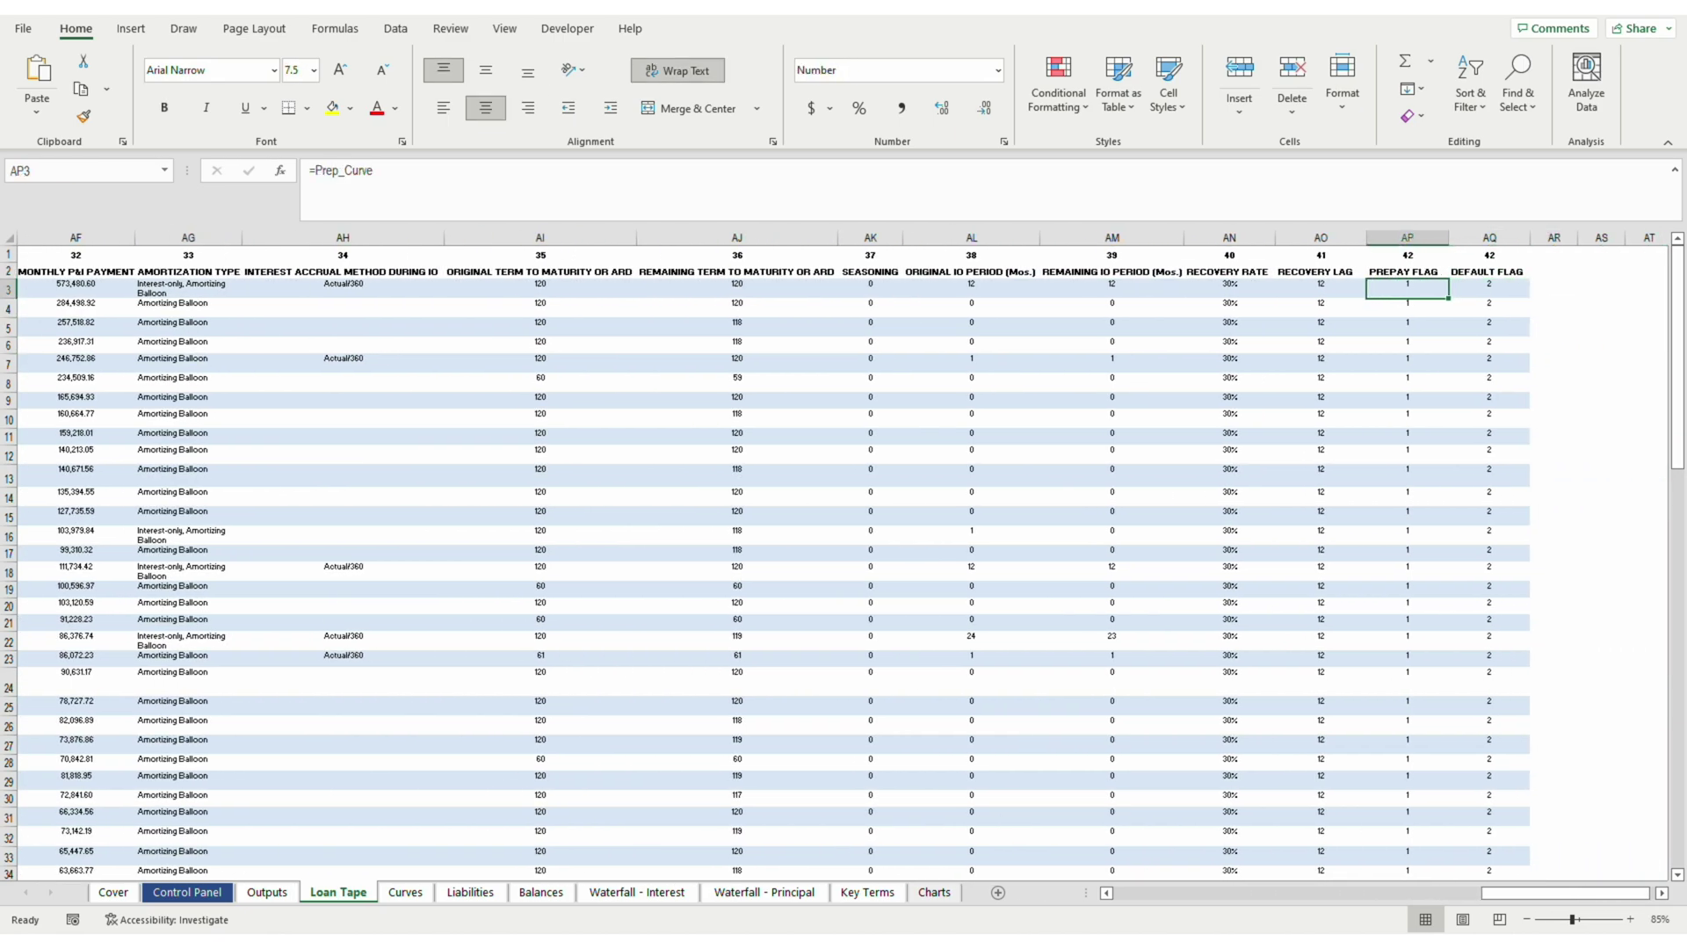
{"action": "key", "text": "Right"}
{"action": "key", "text": "Left"}
{"action": "key", "text": "Right"}
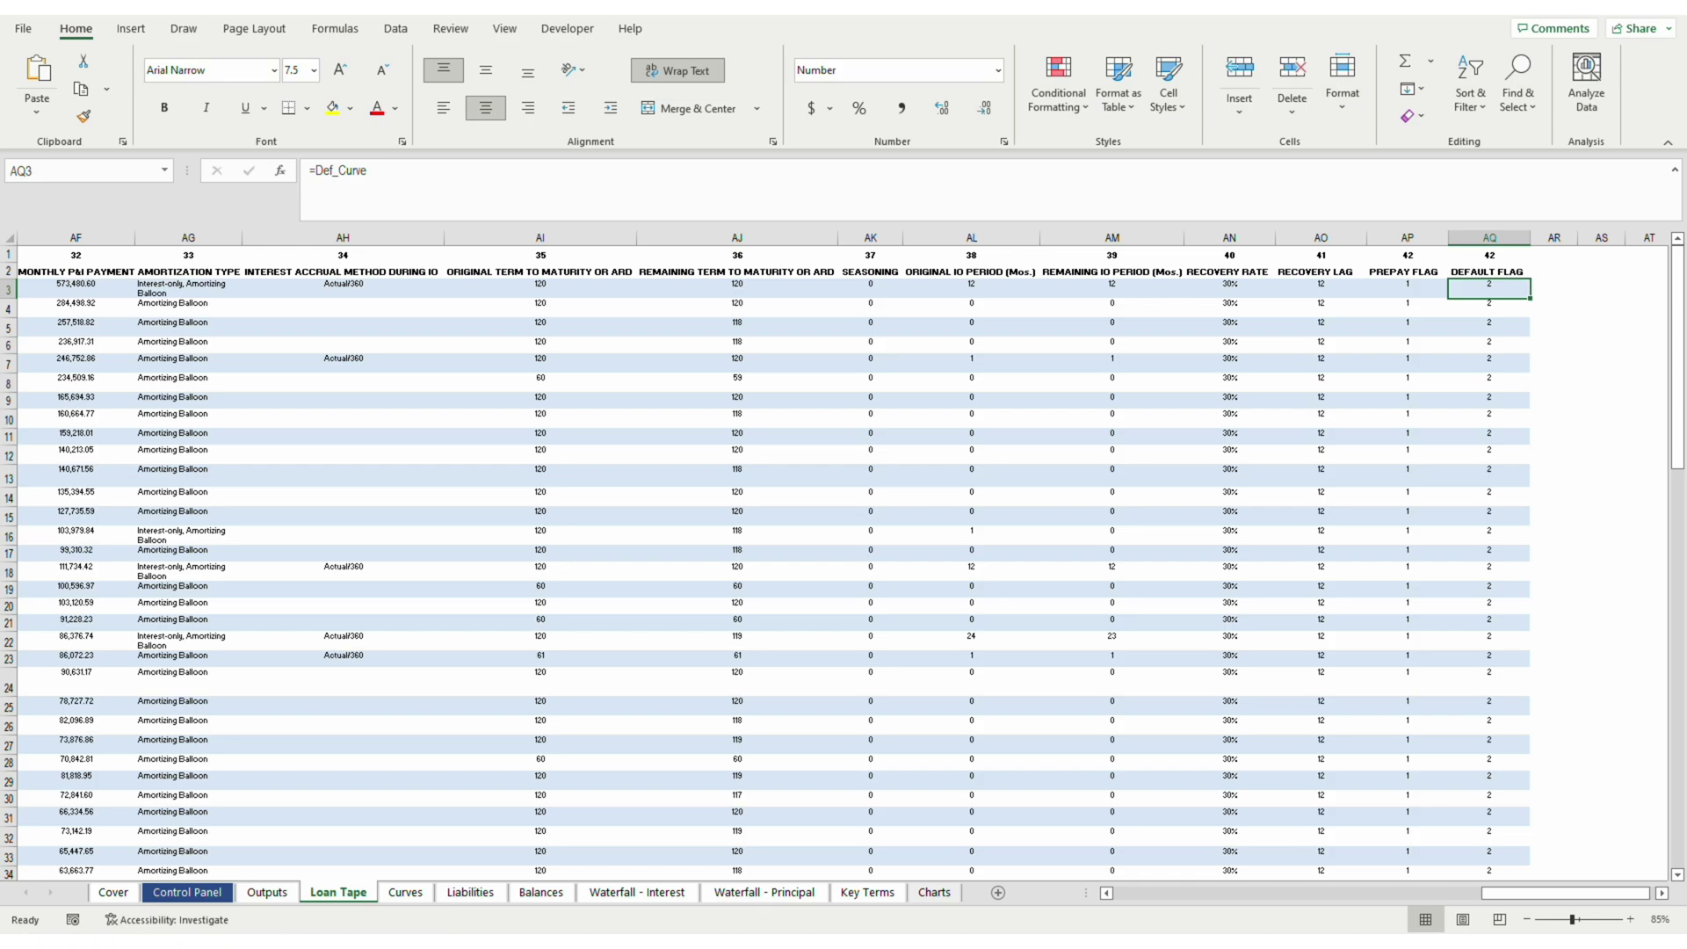
{"action": "key", "text": "Left"}
{"action": "key", "text": "Left"}
{"action": "key", "text": "Left"}
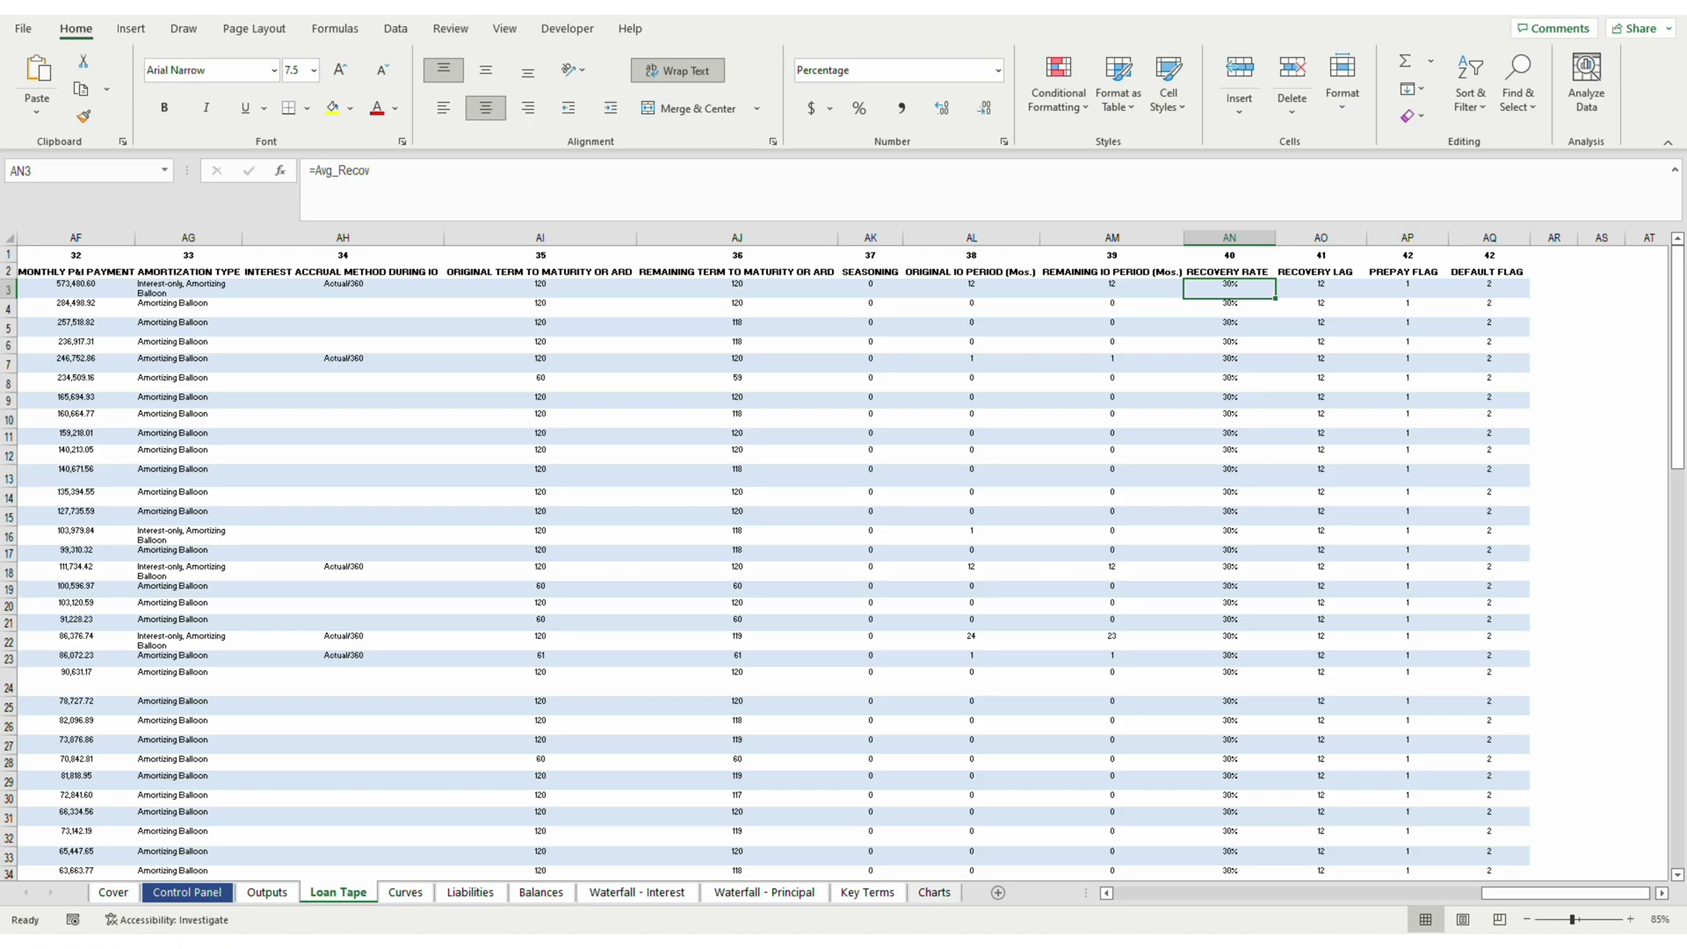
{"action": "key", "text": "Right"}
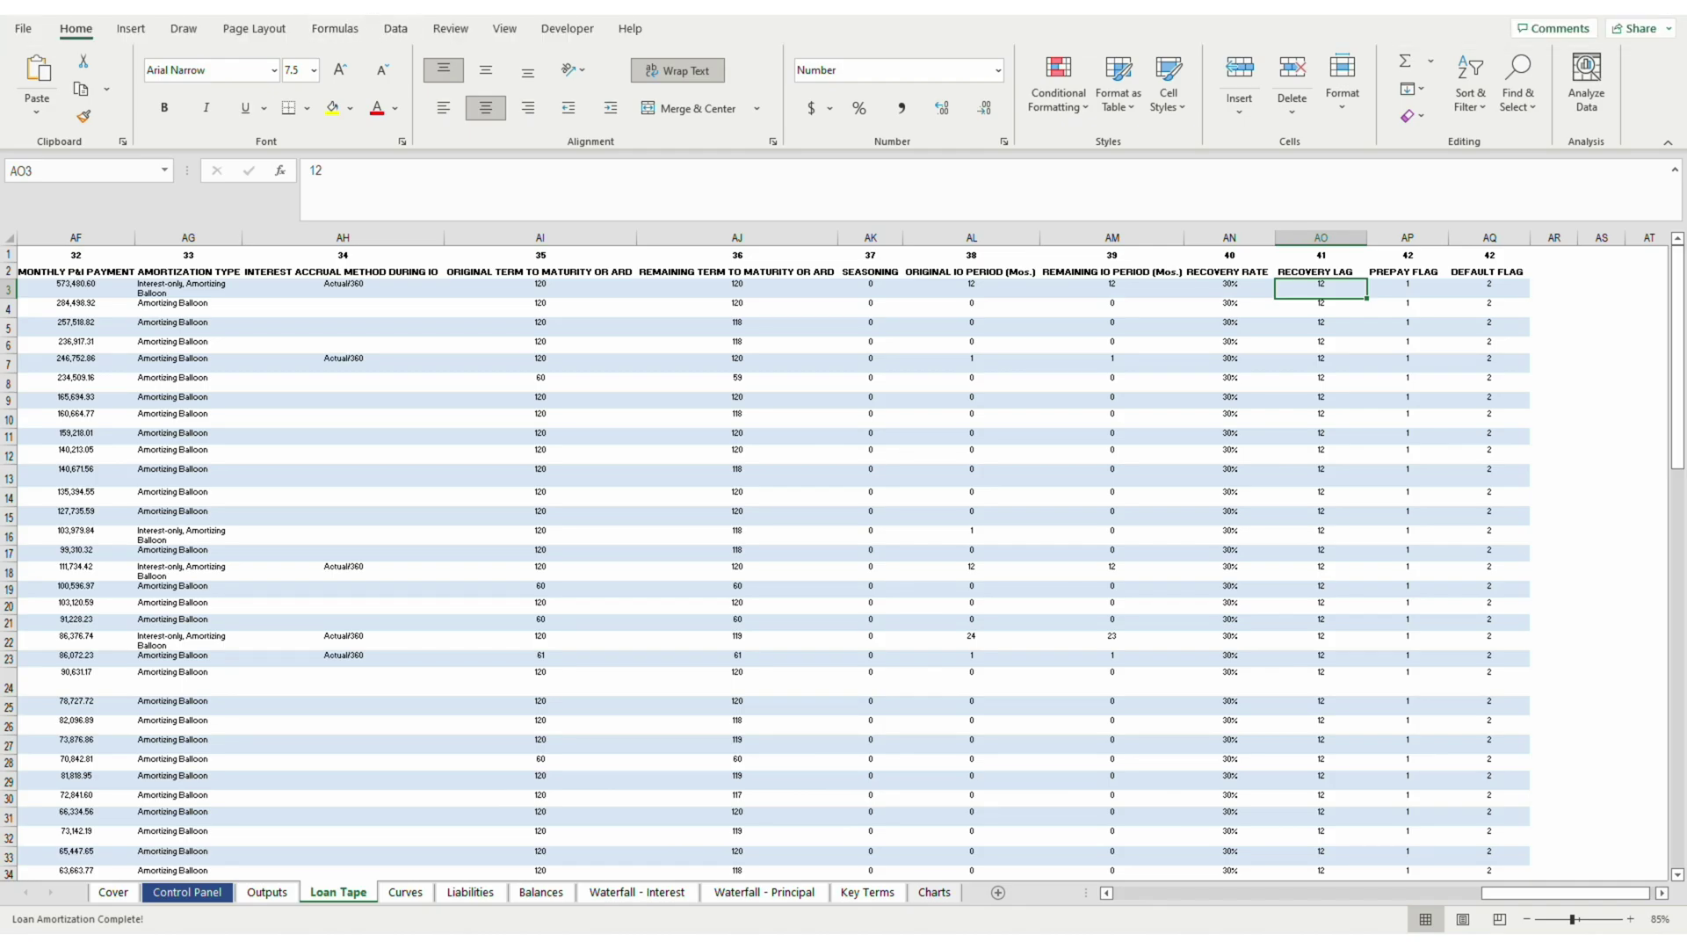
- On the Control Panel, choose default curve 3 with a 1.2 default multiple
{"action": "key", "text": "ctrl+Page_Up"}
{"action": "key", "text": "ctrl+Page_Up"}
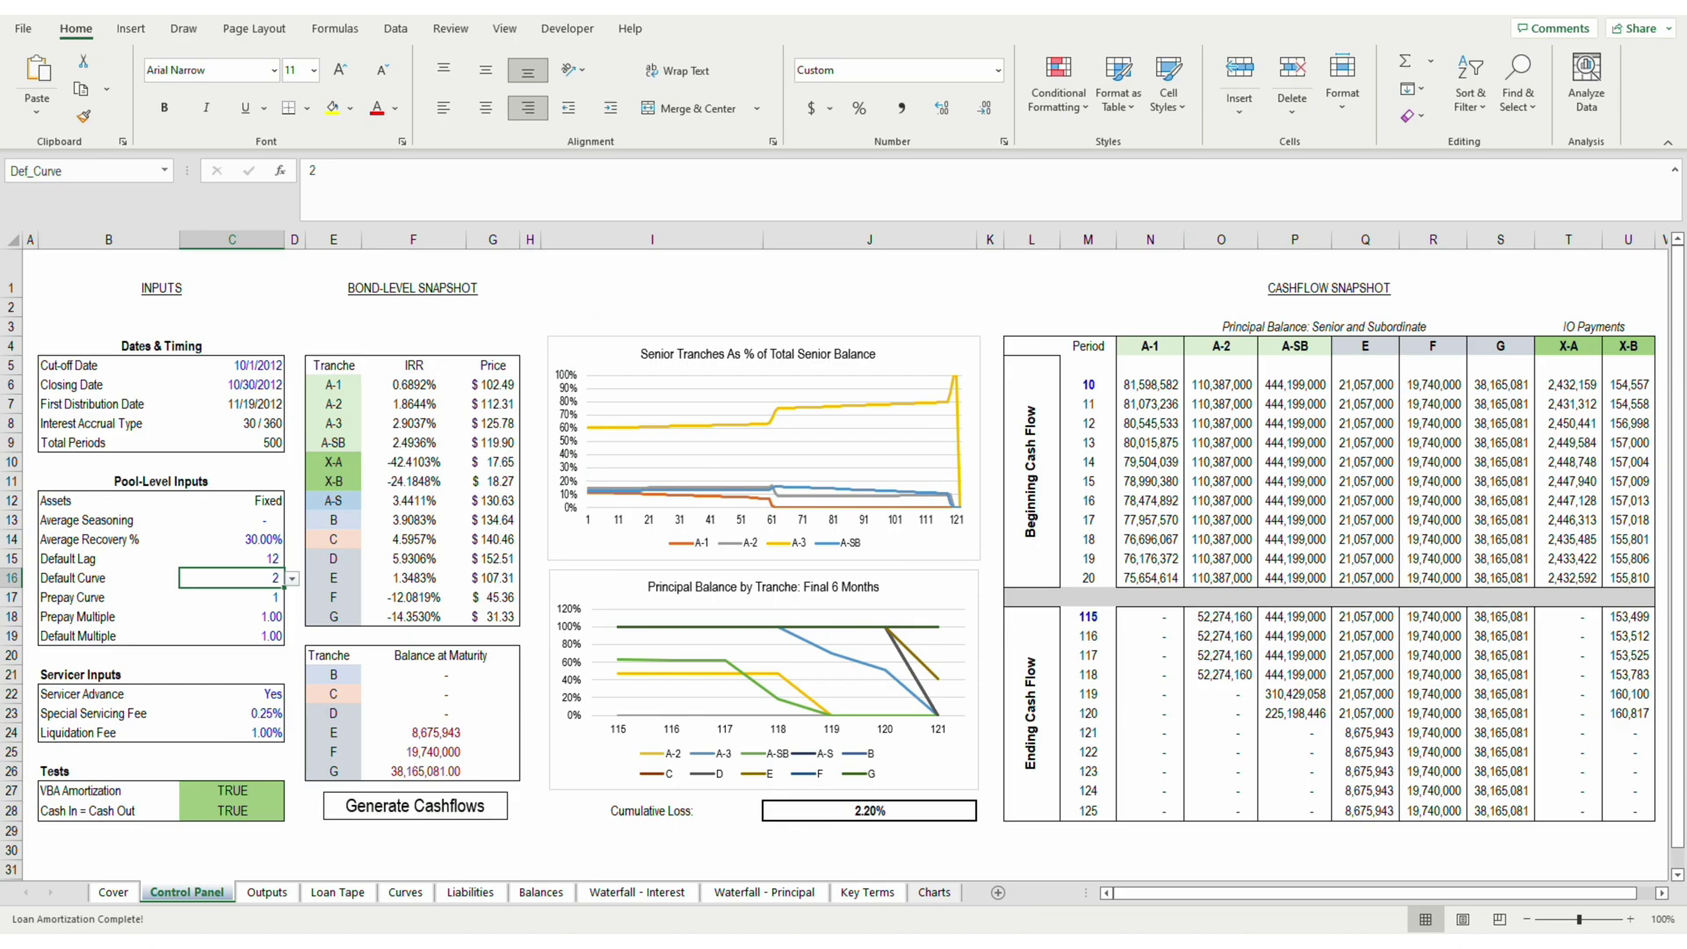
{"action": "key", "text": "alt+Down"}
{"action": "key", "text": "Down"}
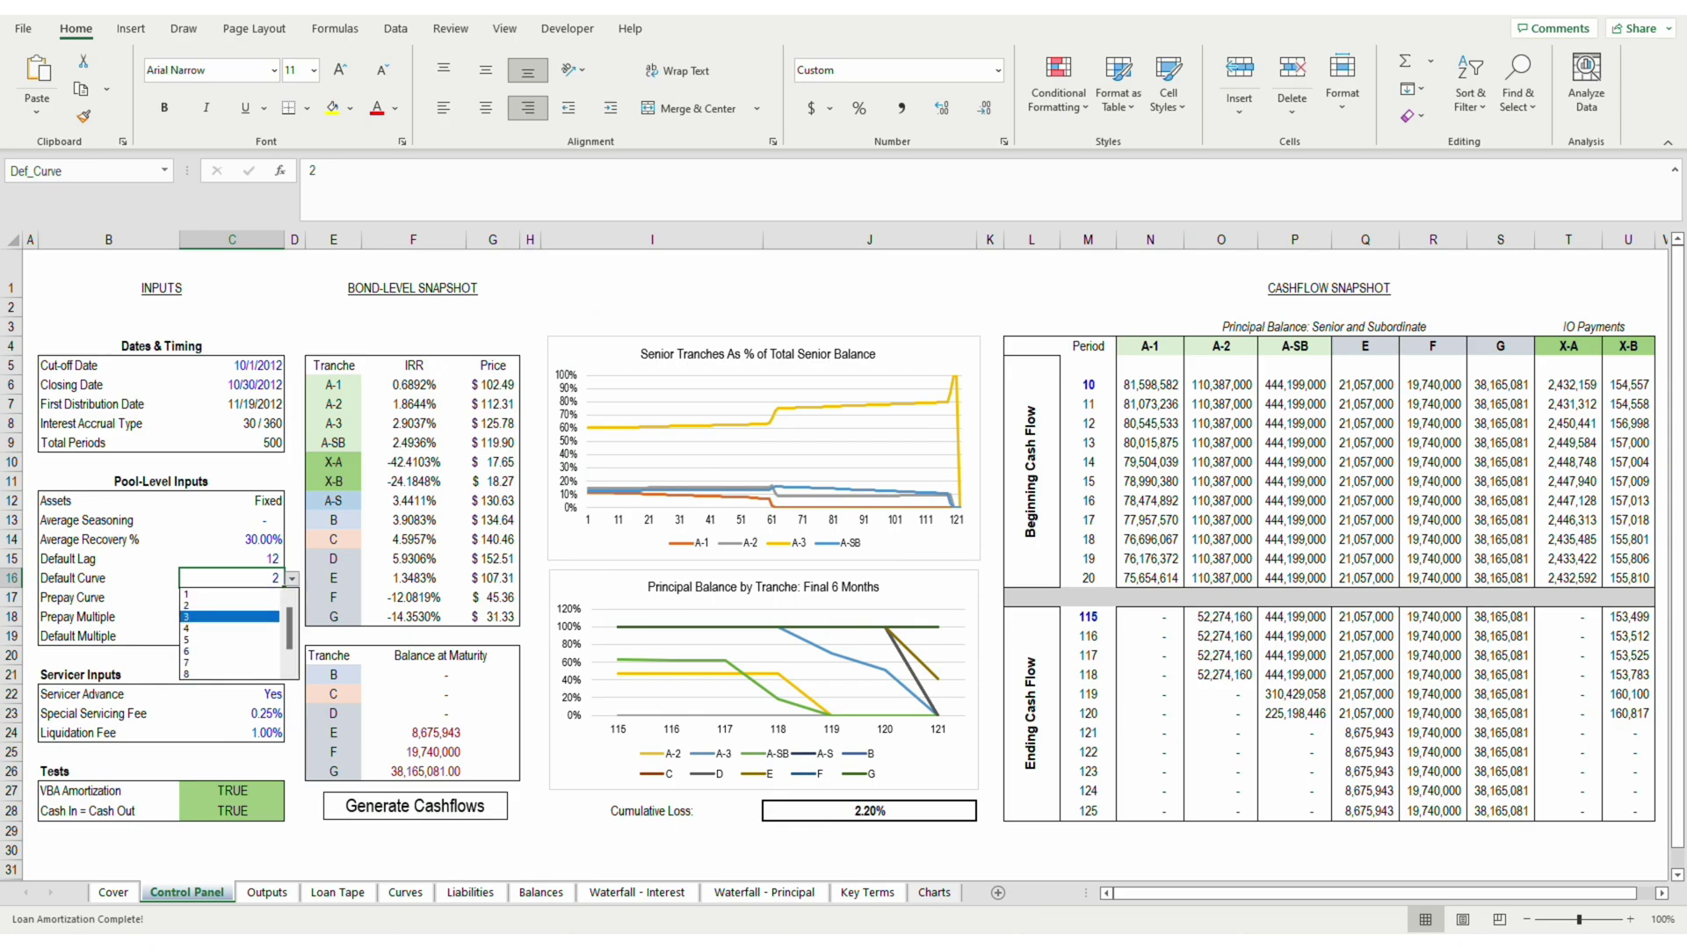
{"action": "key", "text": "Return"}
{"action": "key", "text": "Down"}
{"action": "key", "text": "Down"}
{"action": "key", "text": "Down"}
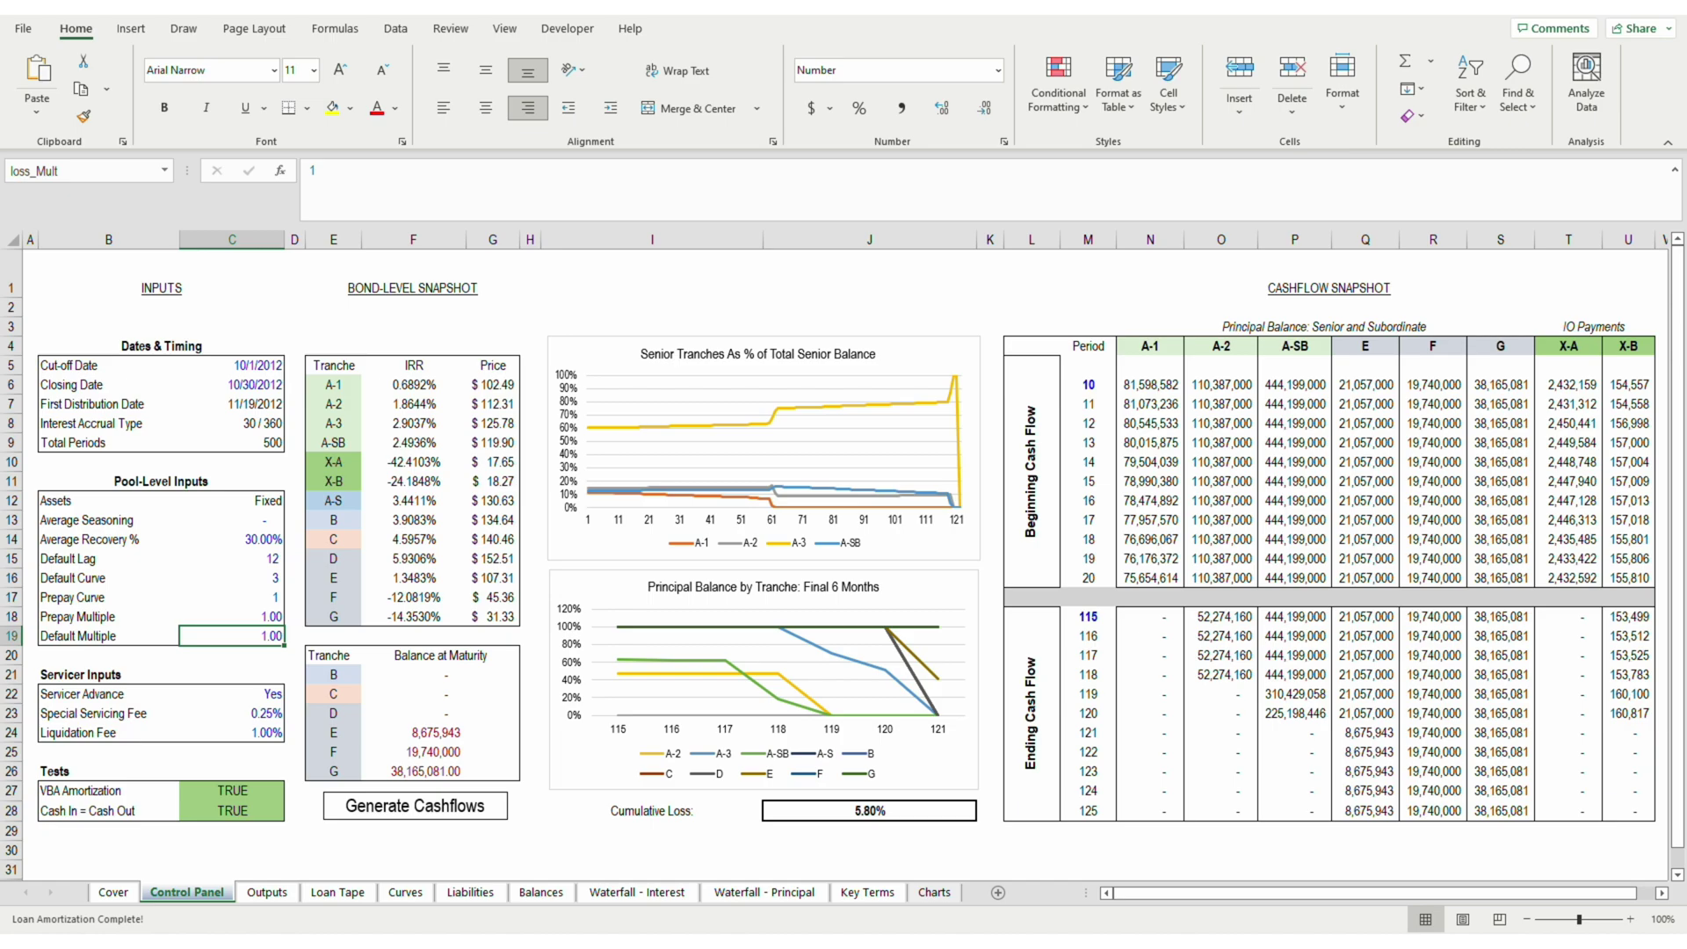
{"action": "type", "text": "1.2"}
{"action": "key", "text": "ctrl+Return"}
- Regenerate the cashflows, then review the servicer advance and 1.00% Liquidation Fee inputs
{"action": "key", "text": "F5"}
{"action": "key", "text": "Escape"}
{"action": "left_click", "coordinate": [374, 810]}
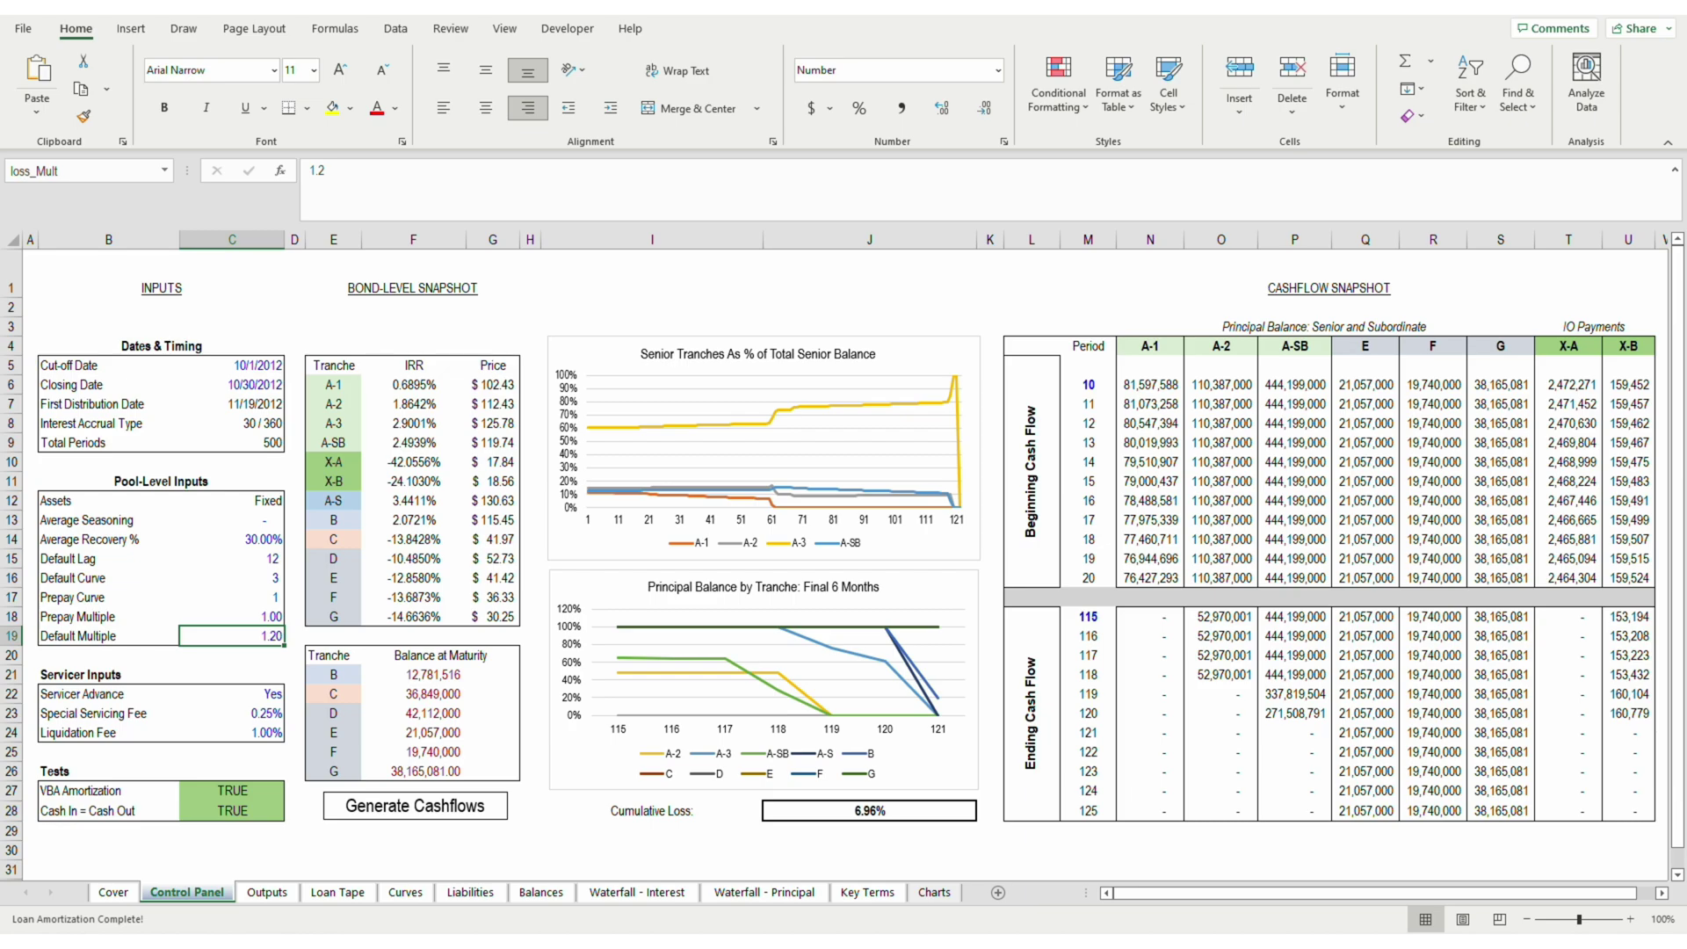
{"action": "left_click", "coordinate": [231, 693]}
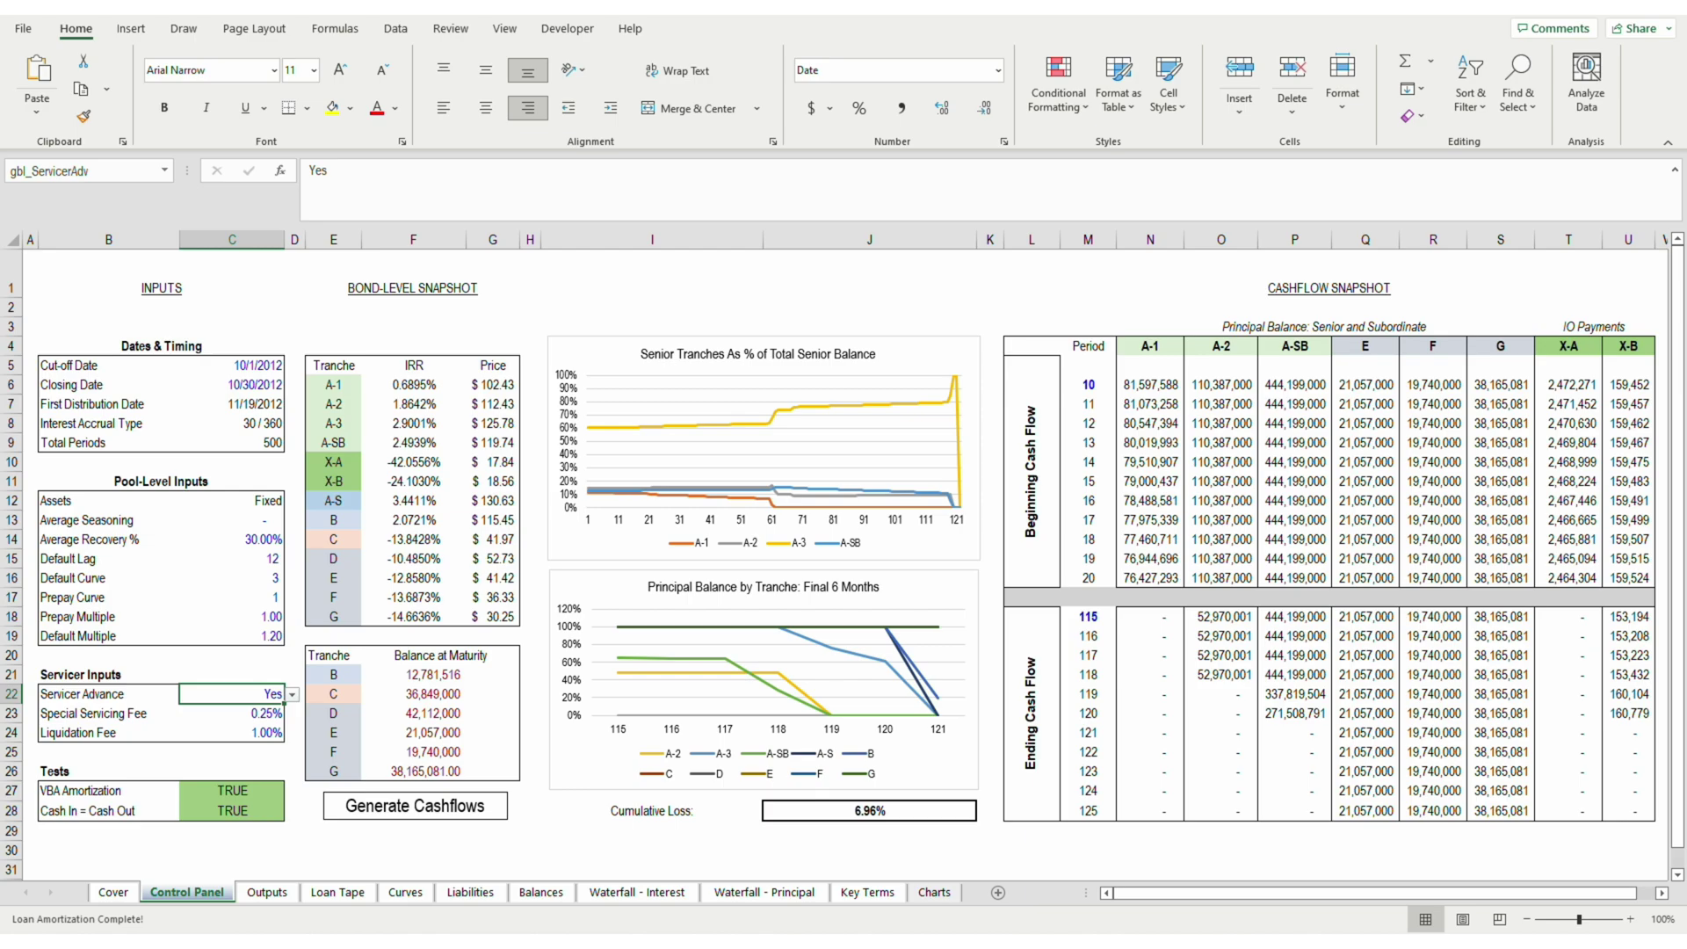
{"action": "left_click", "coordinate": [233, 731]}
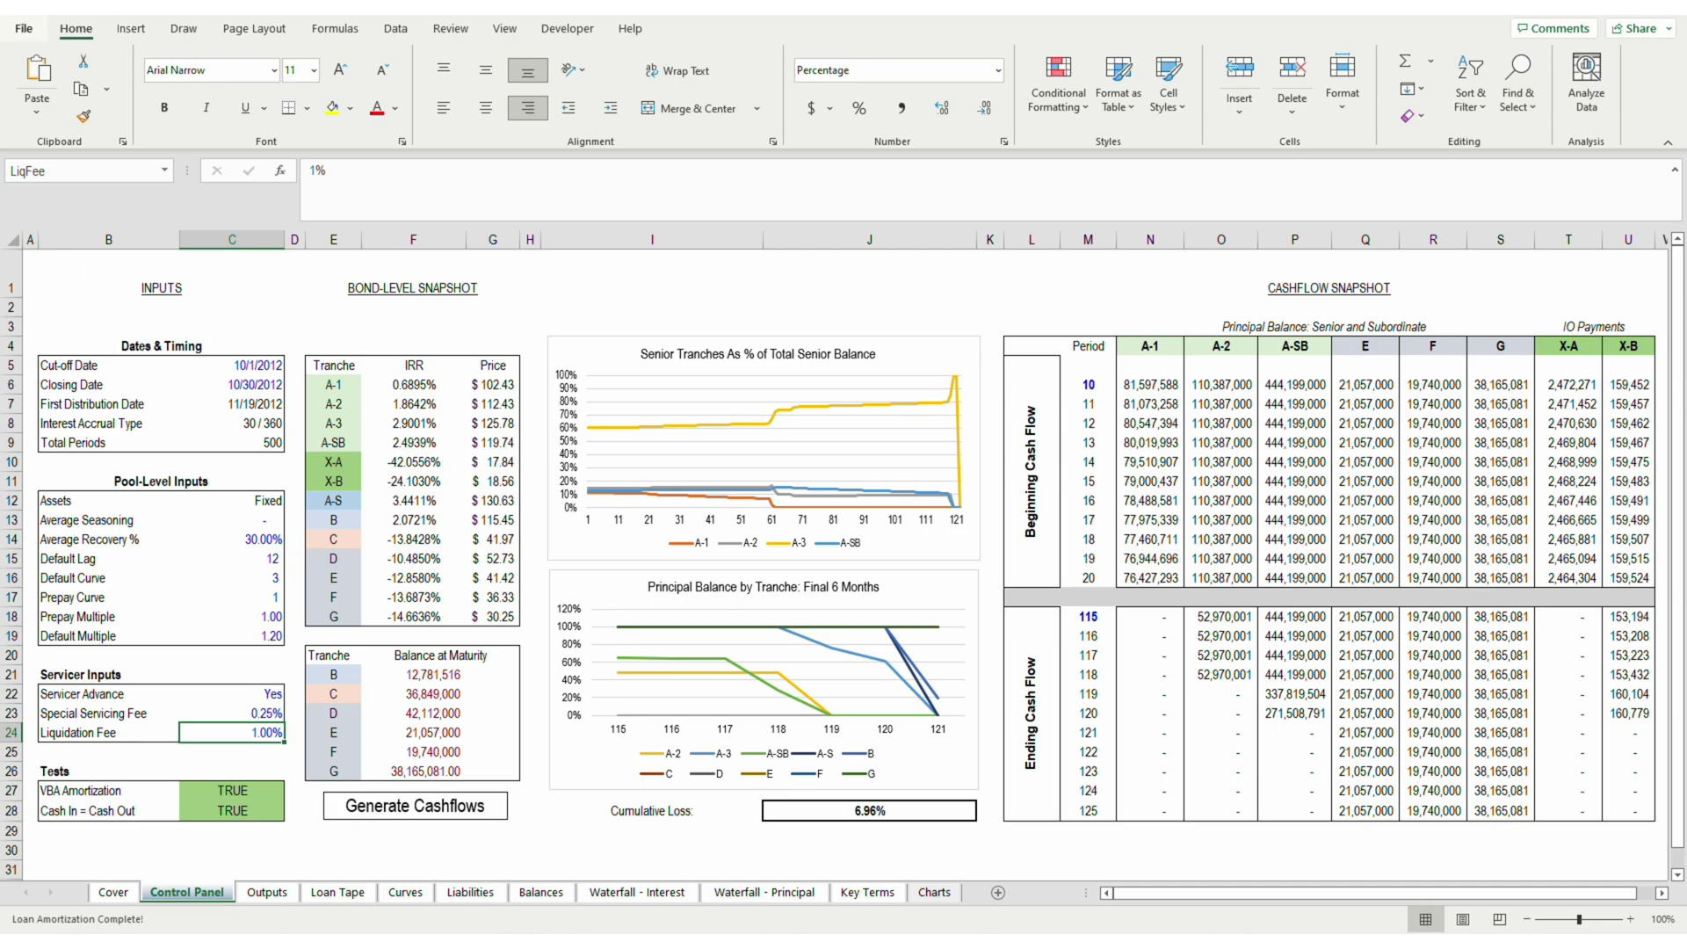
- Check the first loan's trust advisor fee and net mortgage rate on Loan Tape, then return to Control Panel
{"action": "key", "text": "ctrl+Page_Down"}
{"action": "key", "text": "ctrl+Page_Down"}
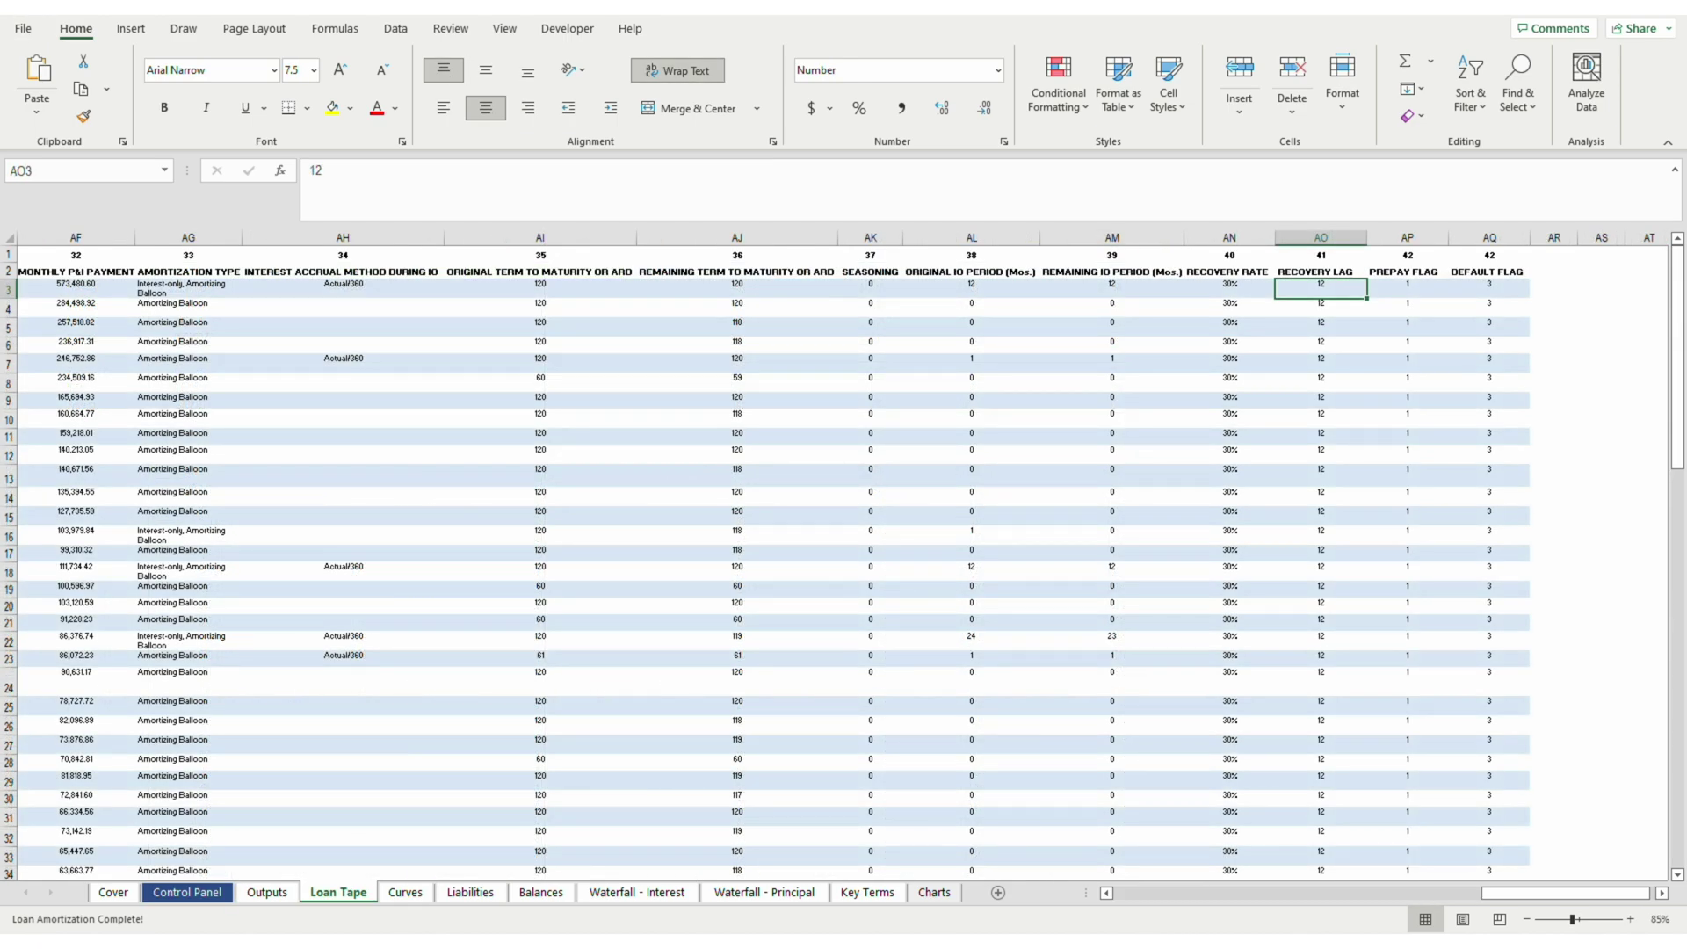
{"action": "key", "text": "Left"}
{"action": "key", "text": "Left"}
{"action": "key", "text": "Left"}
{"action": "key", "text": "Left"}
{"action": "key", "text": "Left"}
{"action": "key", "text": "Left"}
{"action": "key", "text": "Left"}
{"action": "key", "text": "Left"}
{"action": "key", "text": "Left"}
{"action": "key", "text": "Left"}
{"action": "key", "text": "Left"}
{"action": "key", "text": "Left"}
{"action": "key", "text": "Left"}
{"action": "key", "text": "Left"}
{"action": "key", "text": "Left"}
{"action": "key", "text": "Left"}
{"action": "key", "text": "Left"}
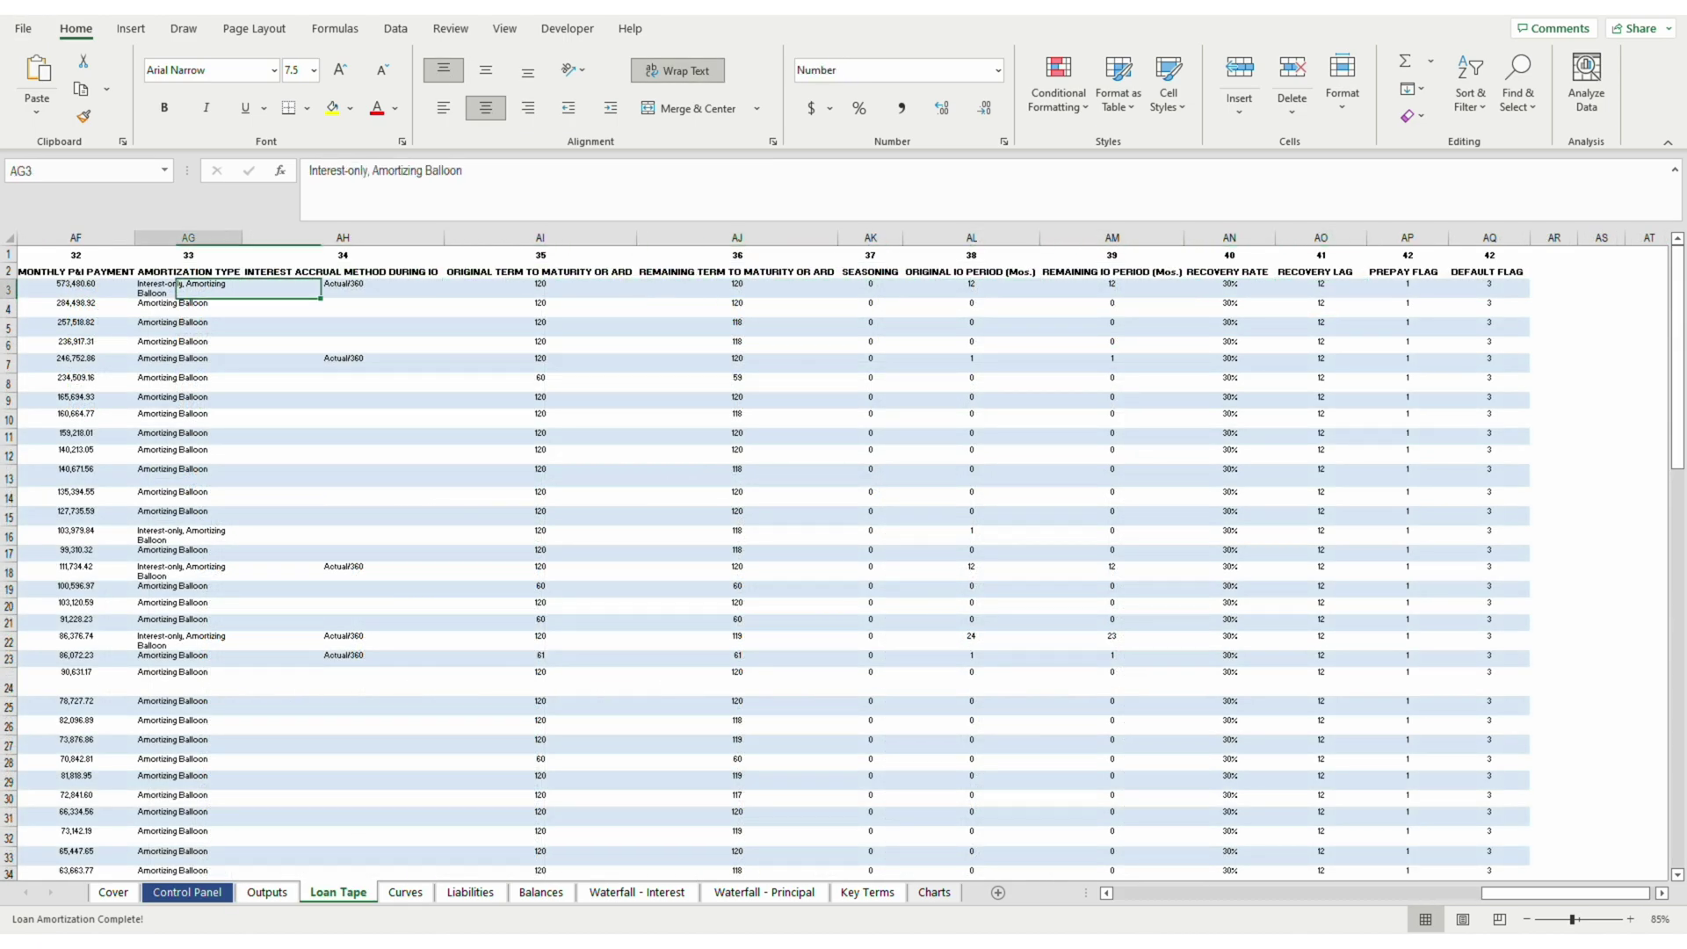
{"action": "key", "text": "Right"}
{"action": "key", "text": "Right"}
{"action": "key", "text": "Right"}
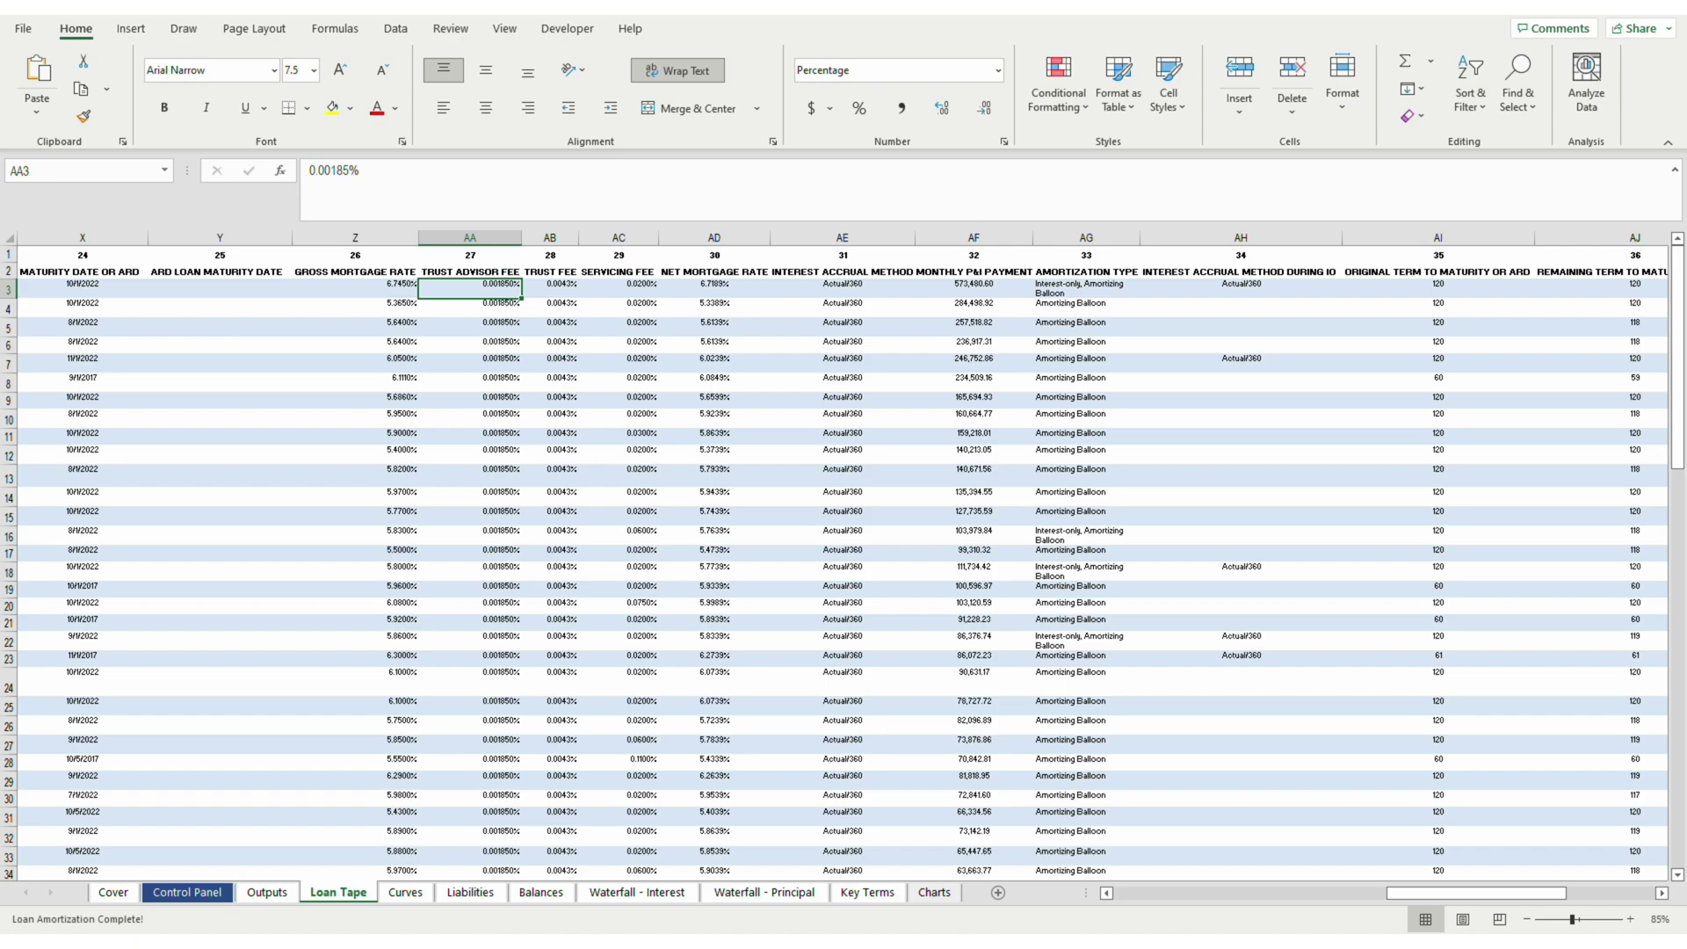
{"action": "key", "text": "Right"}
{"action": "key", "text": "Right"}
{"action": "key", "text": "Right"}
{"action": "key", "text": "Right"}
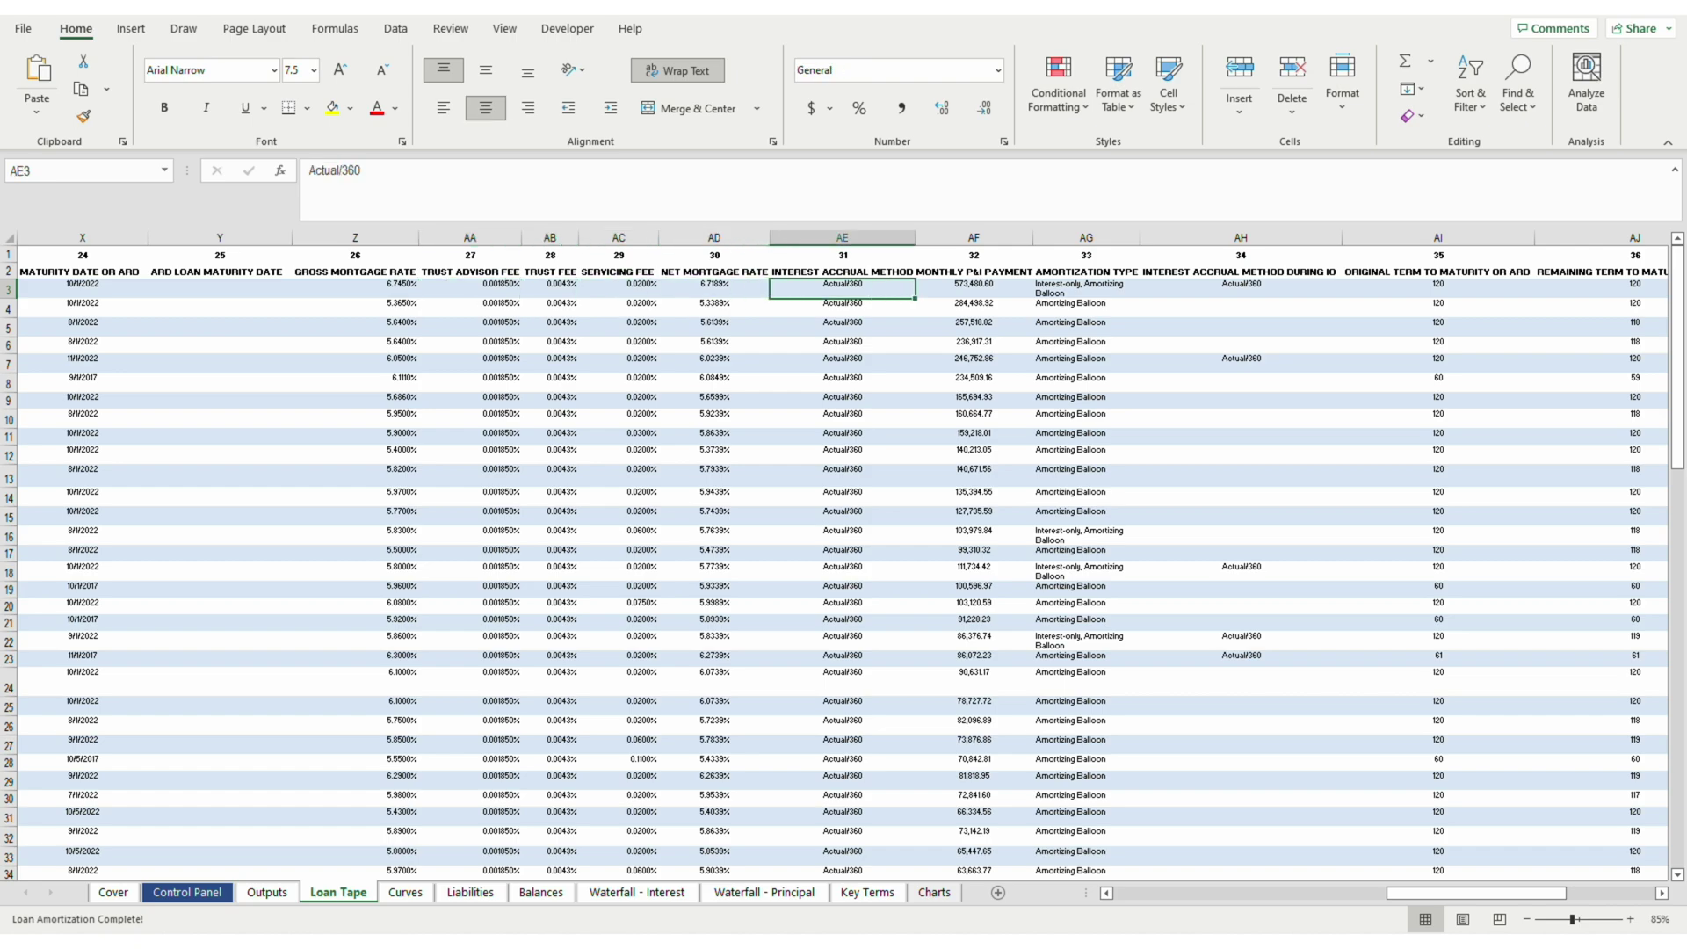
{"action": "key", "text": "Left"}
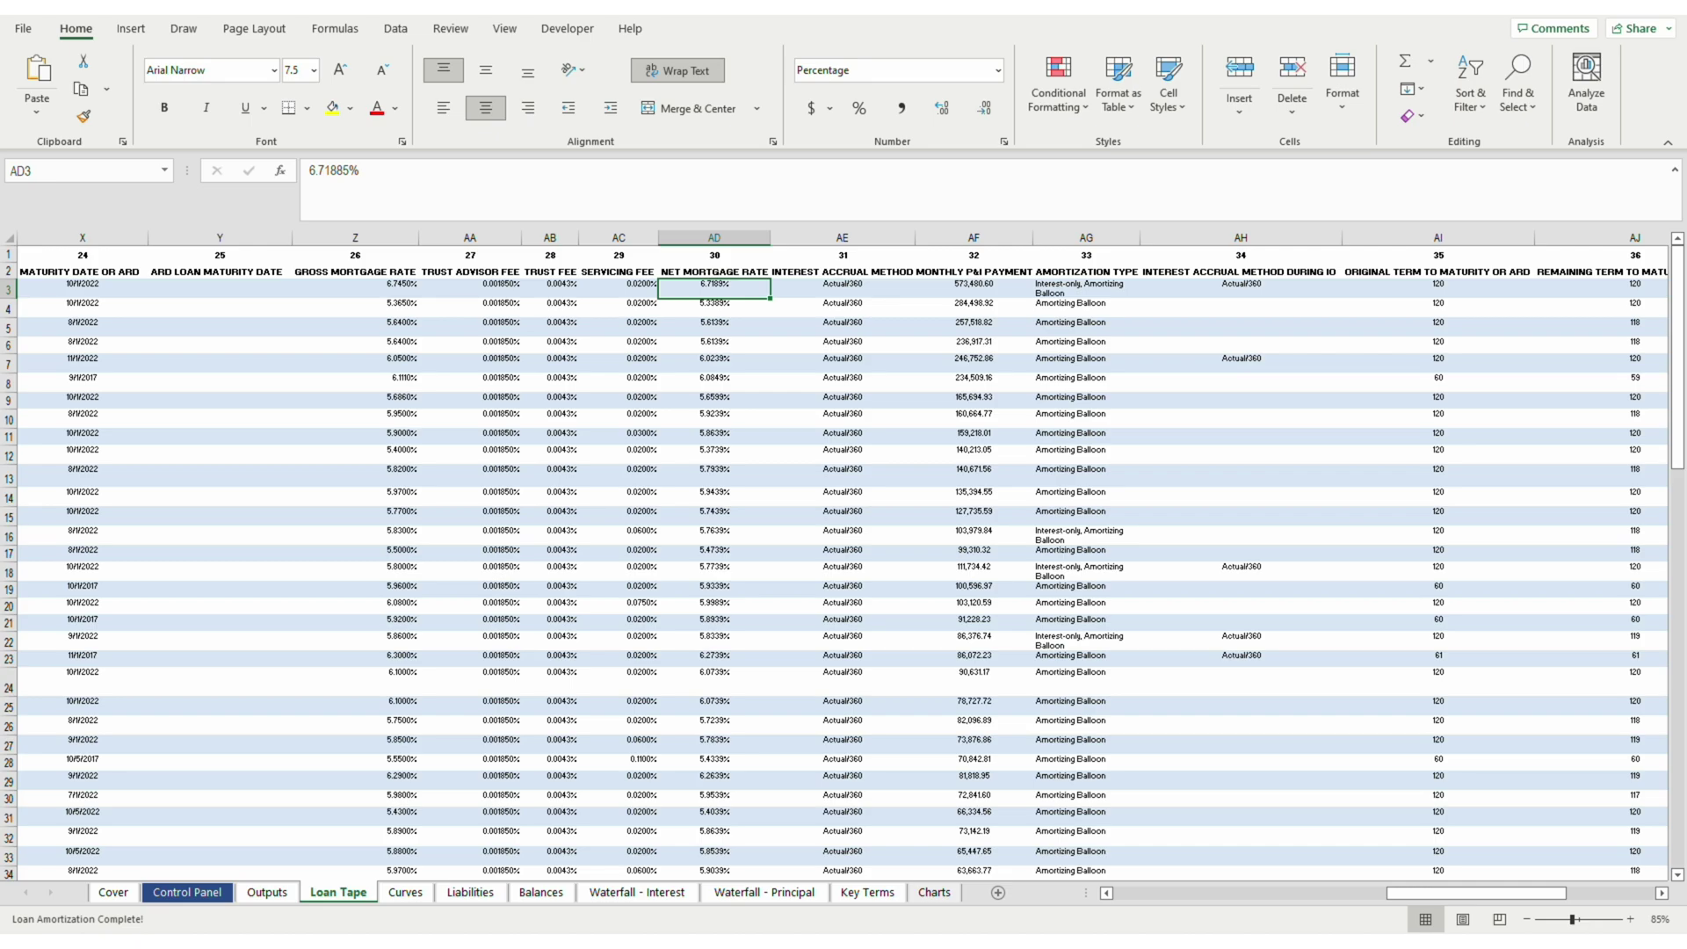
{"action": "key", "text": "ctrl+Page_Up"}
{"action": "key", "text": "ctrl+Page_Up"}
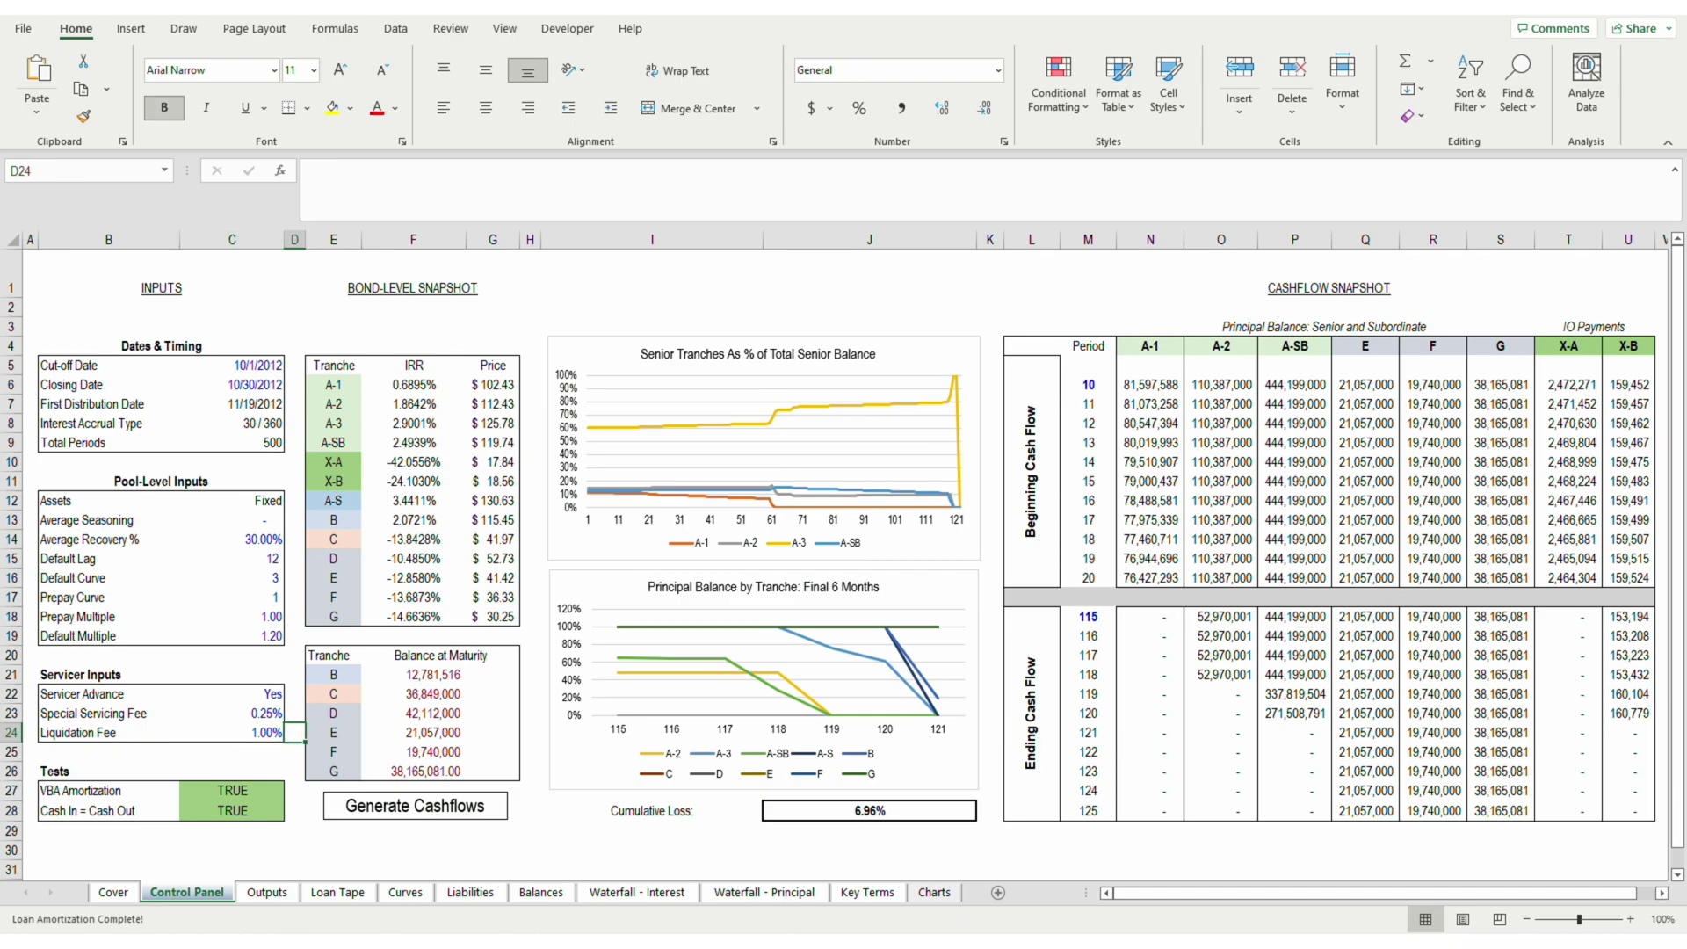
- Move to J13 on the Control Panel, then page over to the Key Terms sheet
{"action": "key", "text": "Right"}
{"action": "key", "text": "Right"}
{"action": "key", "text": "Right"}
{"action": "key", "text": "Right"}
{"action": "key", "text": "Right"}
{"action": "key", "text": "Right"}
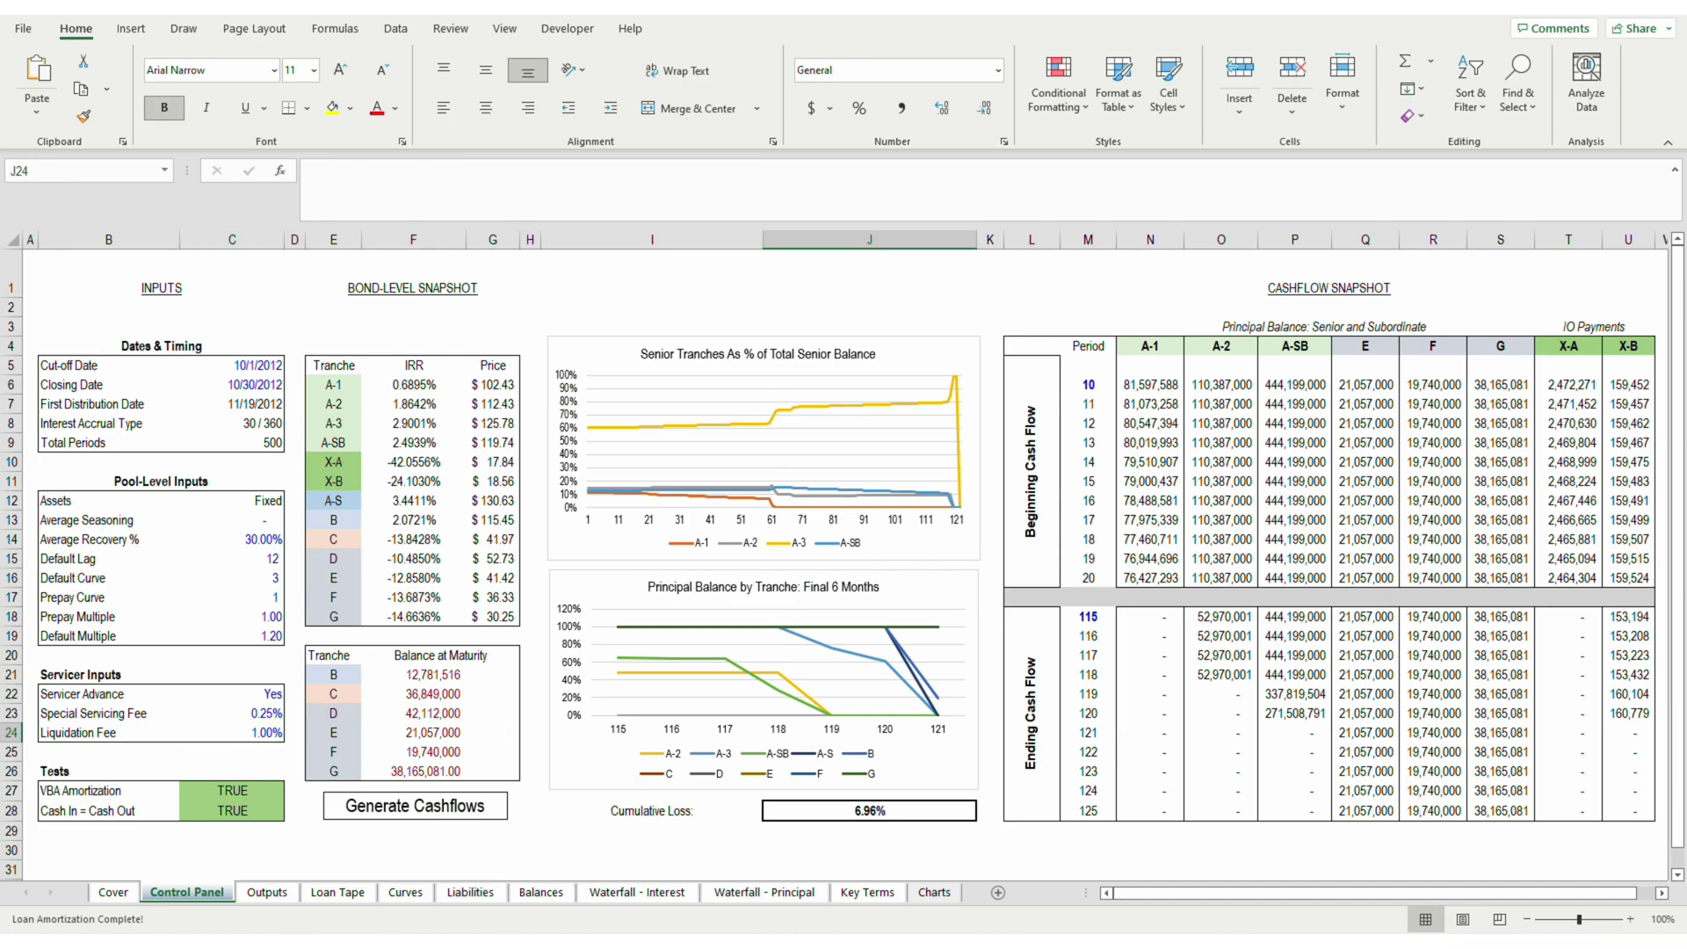
{"action": "key", "text": "Up"}
{"action": "key", "text": "Up"}
{"action": "key", "text": "Up"}
{"action": "key", "text": "Up"}
{"action": "key", "text": "Up"}
{"action": "key", "text": "Up"}
{"action": "key", "text": "Up"}
{"action": "key", "text": "Up"}
{"action": "key", "text": "Up"}
{"action": "key", "text": "Up"}
{"action": "key", "text": "Up"}
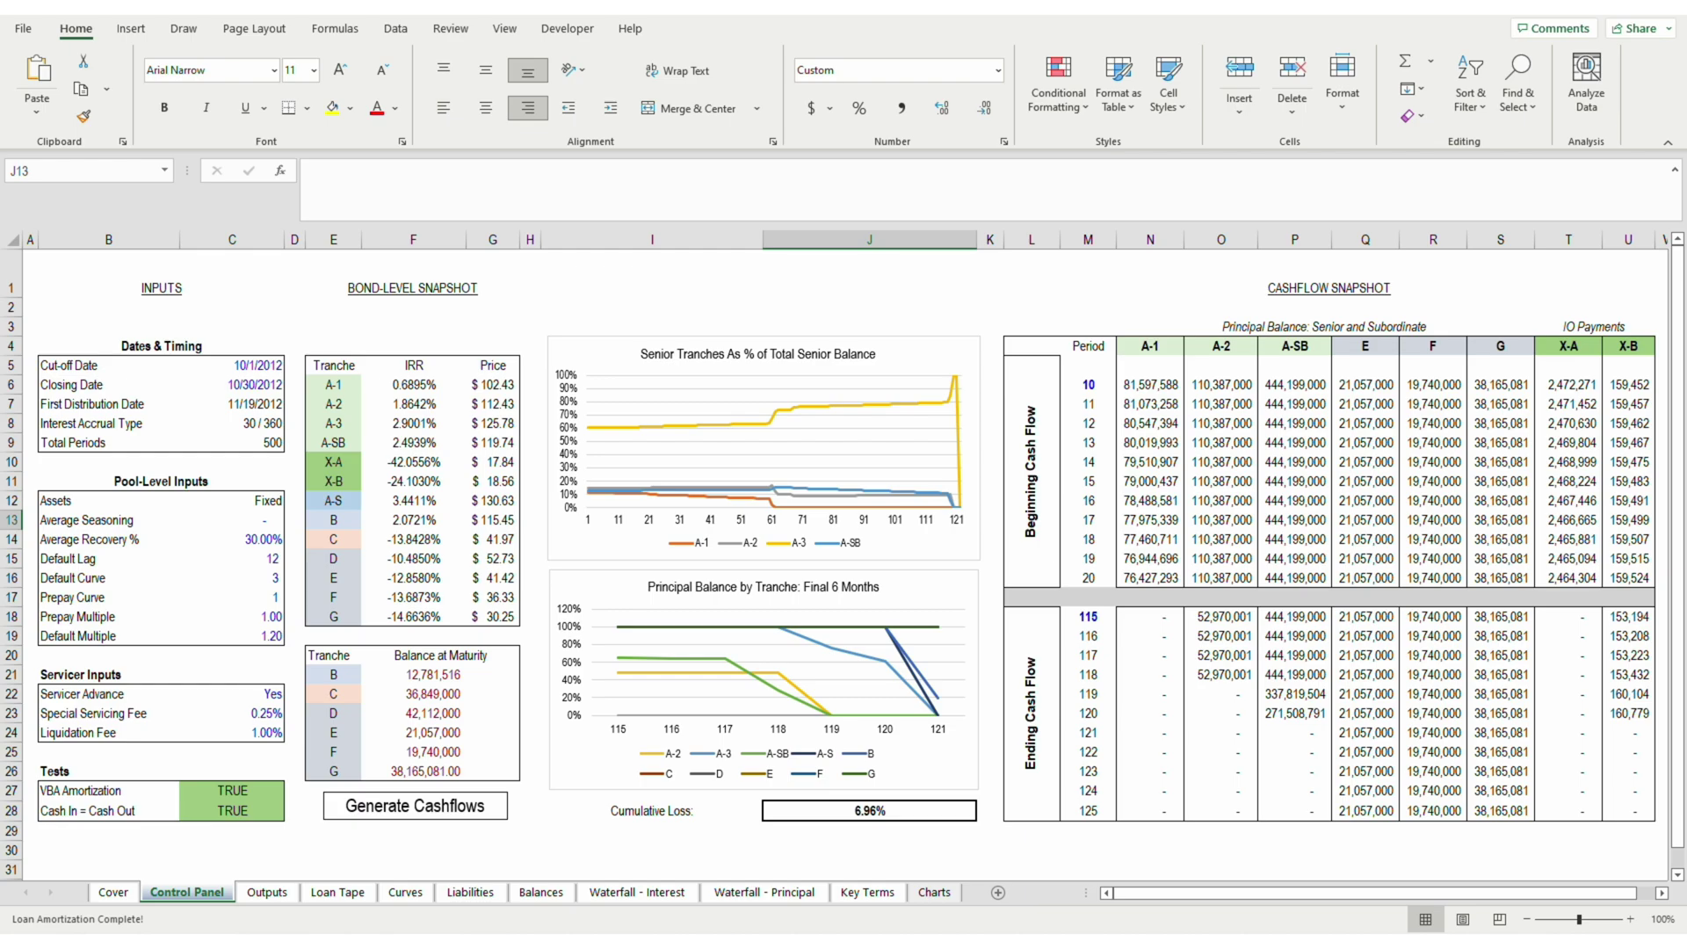
{"action": "key", "text": "ctrl+Page_Down"}
{"action": "key", "text": "ctrl+Page_Down"}
{"action": "key", "text": "ctrl+Page_Down"}
{"action": "key", "text": "ctrl+Page_Down"}
{"action": "key", "text": "ctrl+Page_Down"}
{"action": "key", "text": "ctrl+Page_Down"}
{"action": "key", "text": "ctrl+Page_Down"}
{"action": "key", "text": "ctrl+Page_Down"}
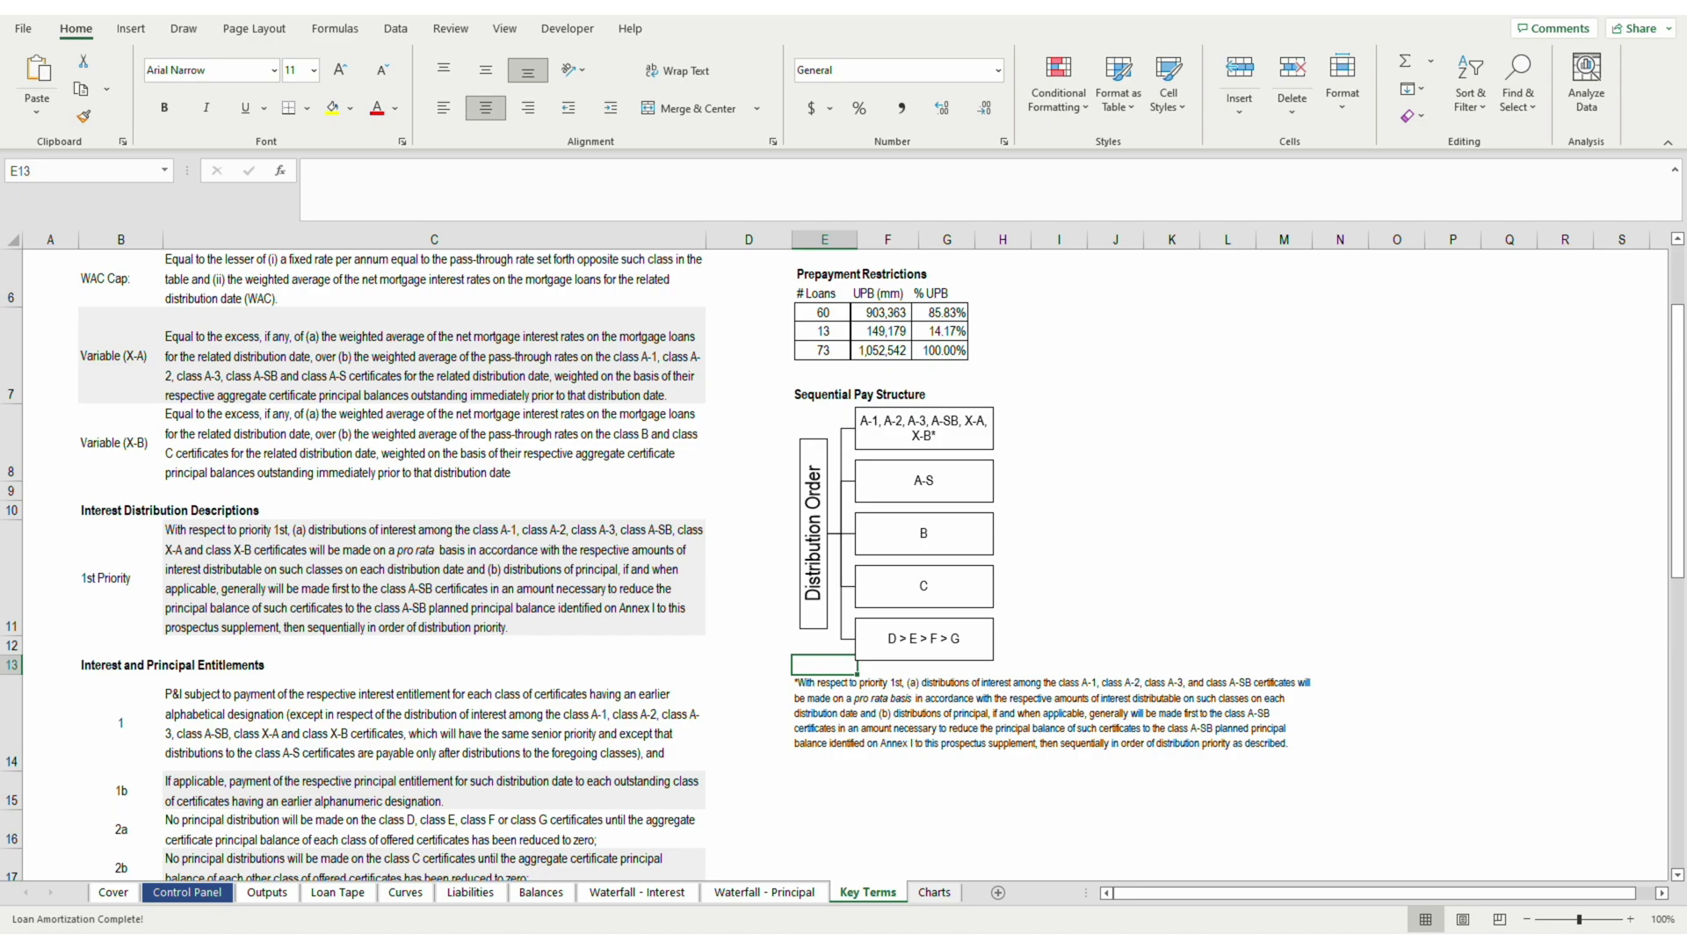
- Select the A-SB principal priority footnote in E14, then switch to Waterfall - Principal
{"action": "left_click", "coordinate": [1051, 722]}
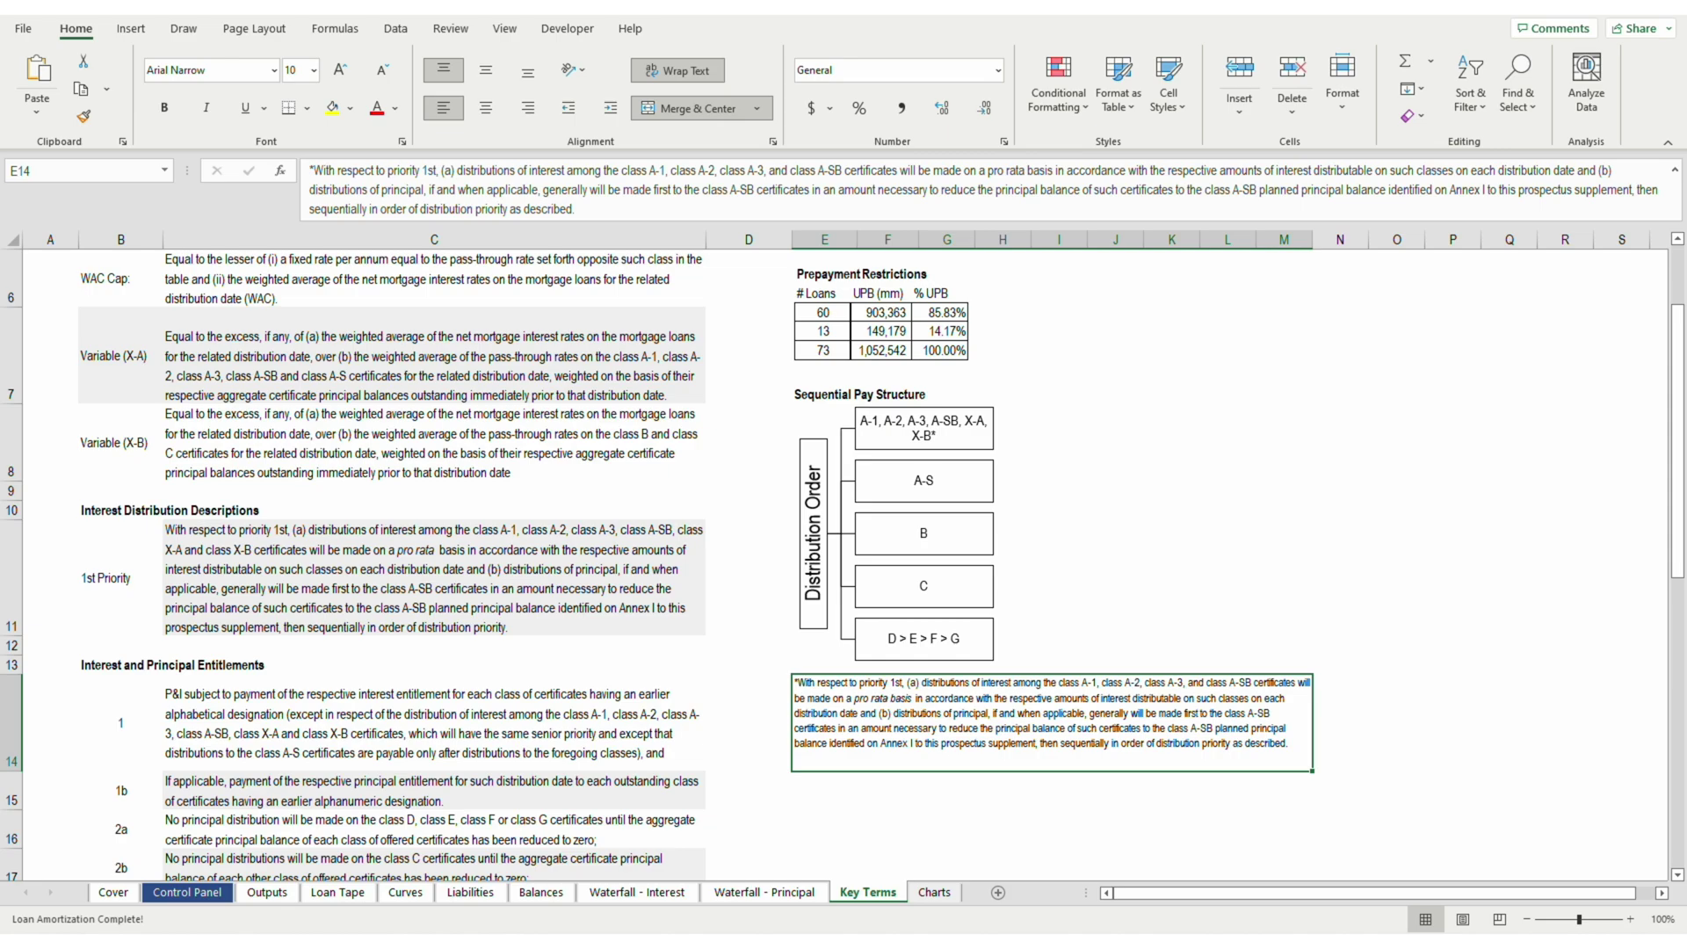
{"action": "key", "text": "ctrl+Page_Up"}
- Walk down the A-SB Planned Balance column and inspect the value in J73
{"action": "key", "text": "Up"}
{"action": "key", "text": "Up"}
{"action": "key", "text": "Up"}
{"action": "key", "text": "Up"}
{"action": "key", "text": "Up"}
{"action": "key", "text": "Up"}
{"action": "key", "text": "Up"}
{"action": "key", "text": "Up"}
{"action": "key", "text": "Up"}
{"action": "key", "text": "Up"}
{"action": "key", "text": "Up"}
{"action": "key", "text": "Up"}
{"action": "key", "text": "Up"}
{"action": "key", "text": "Up"}
{"action": "key", "text": "Up"}
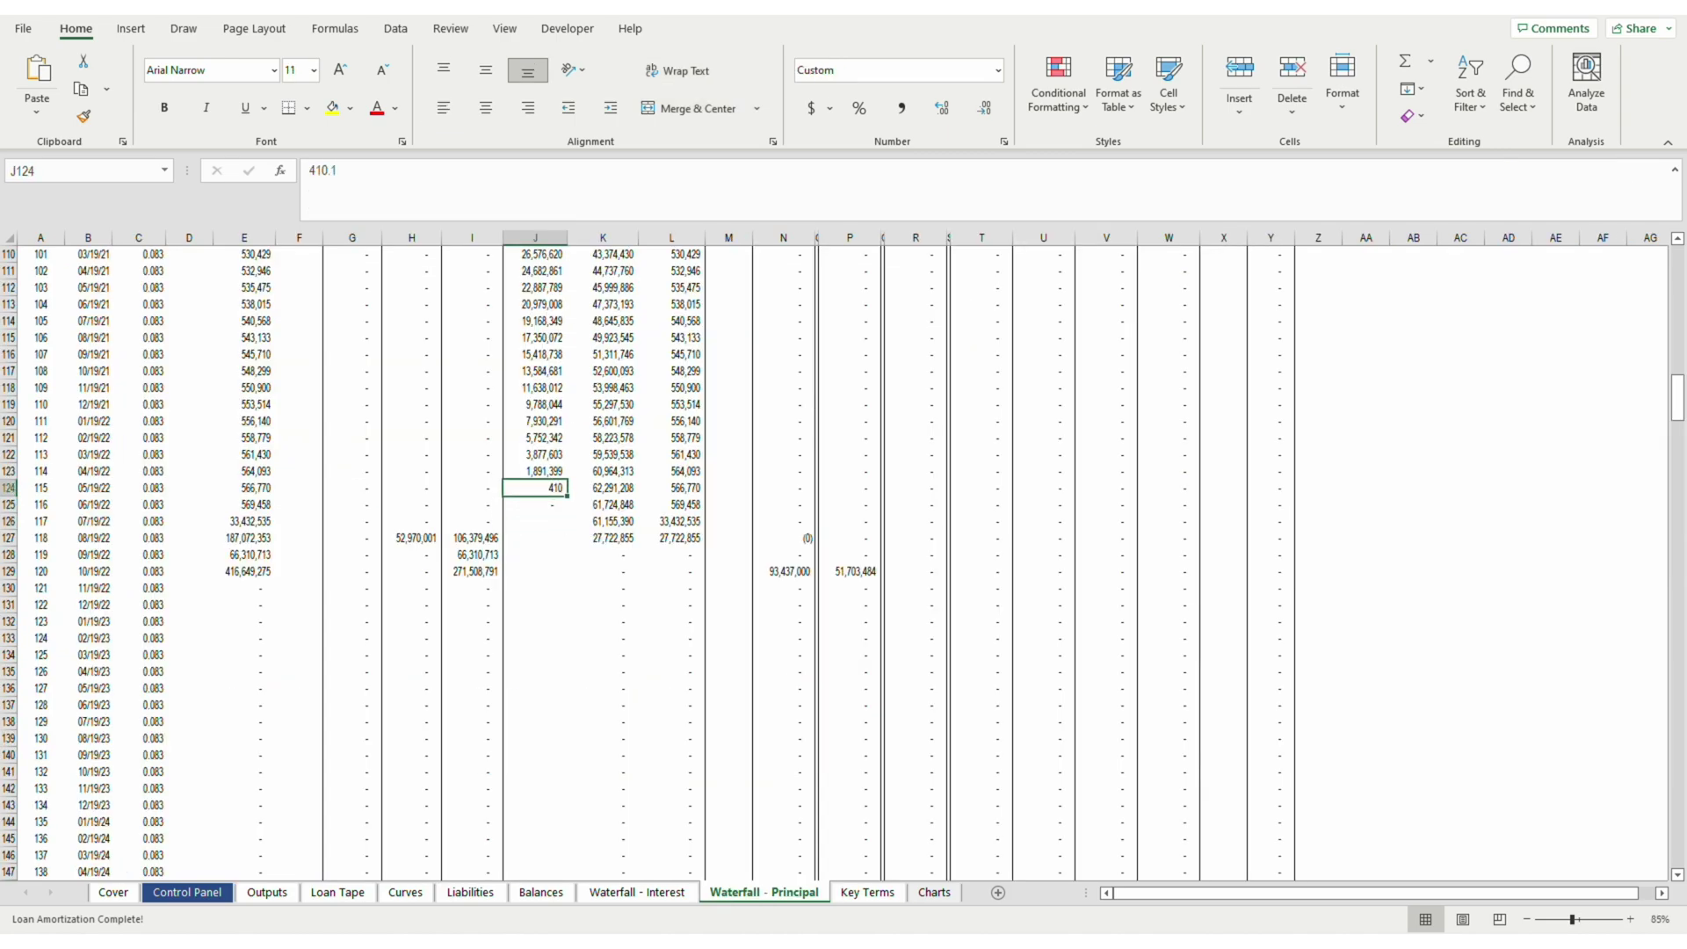
{"action": "scroll", "coordinate": [844, 562], "scroll_direction": "up", "scroll_amount": 1}
{"action": "key", "text": "Up"}
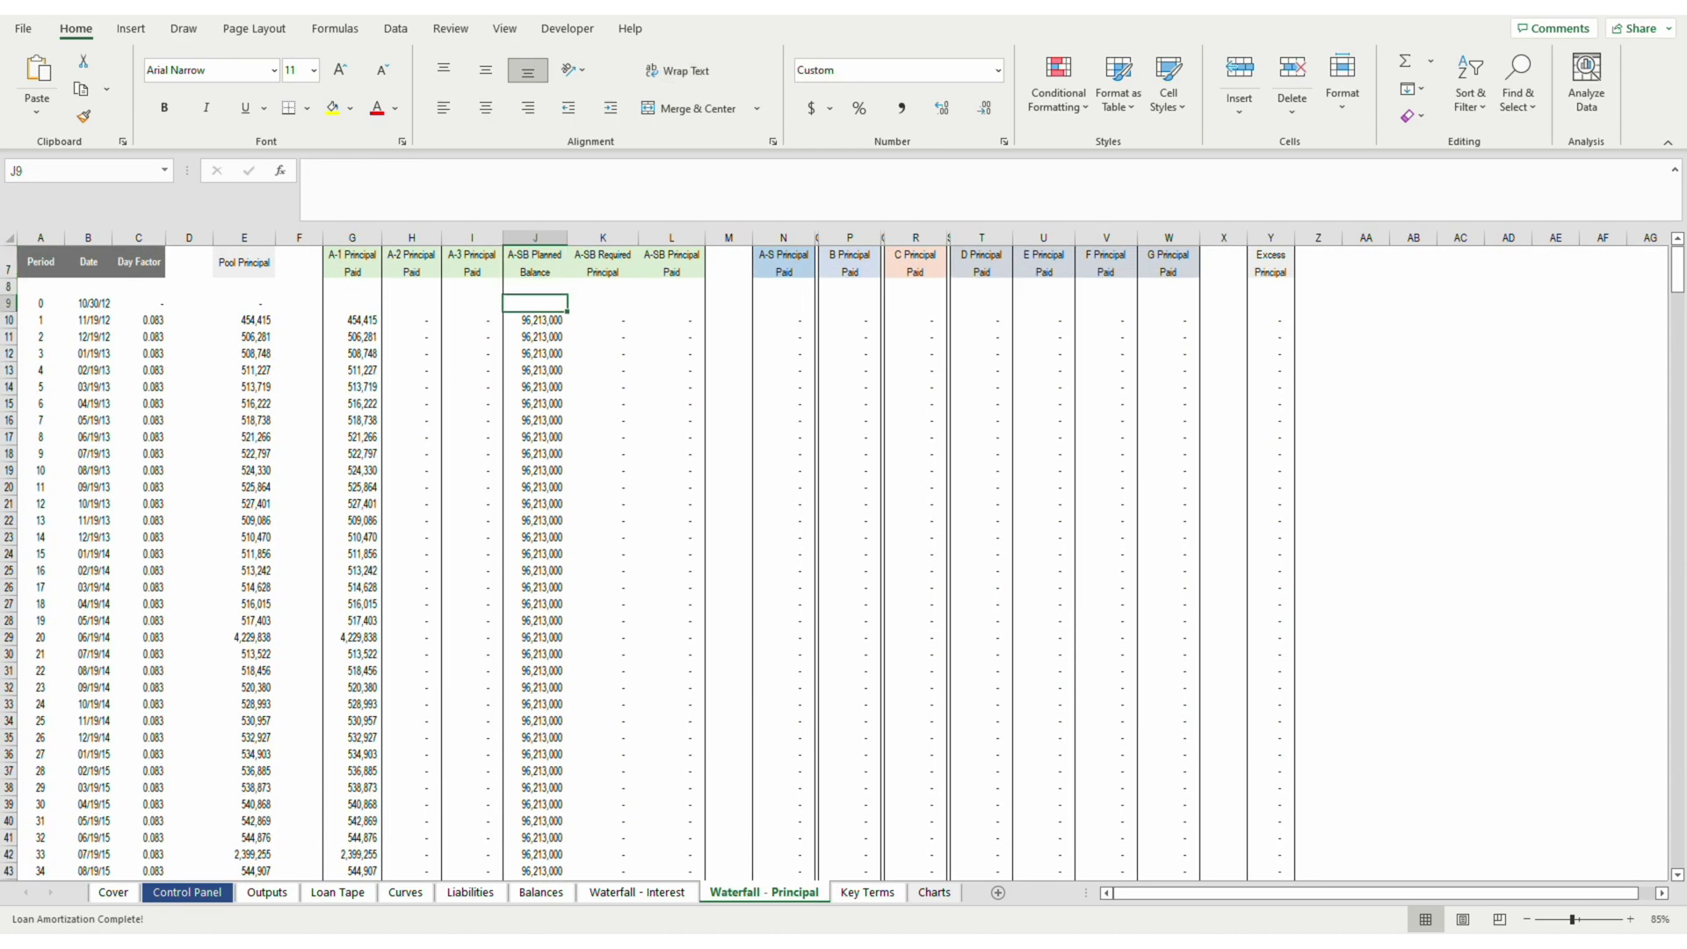
{"action": "key", "text": "Down"}
{"action": "key", "text": "Down"}
{"action": "key", "text": "Down"}
{"action": "key", "text": "Down"}
{"action": "key", "text": "Down"}
{"action": "key", "text": "Down"}
{"action": "key", "text": "Down"}
{"action": "key", "text": "Down"}
{"action": "key", "text": "Down"}
{"action": "key", "text": "Down"}
{"action": "key", "text": "Down"}
{"action": "key", "text": "Down"}
{"action": "key", "text": "Down"}
{"action": "key", "text": "Down"}
{"action": "key", "text": "Down"}
{"action": "key", "text": "Down"}
{"action": "key", "text": "Down"}
{"action": "key", "text": "Down"}
{"action": "key", "text": "Down"}
{"action": "key", "text": "Down"}
{"action": "key", "text": "Down"}
{"action": "key", "text": "Down"}
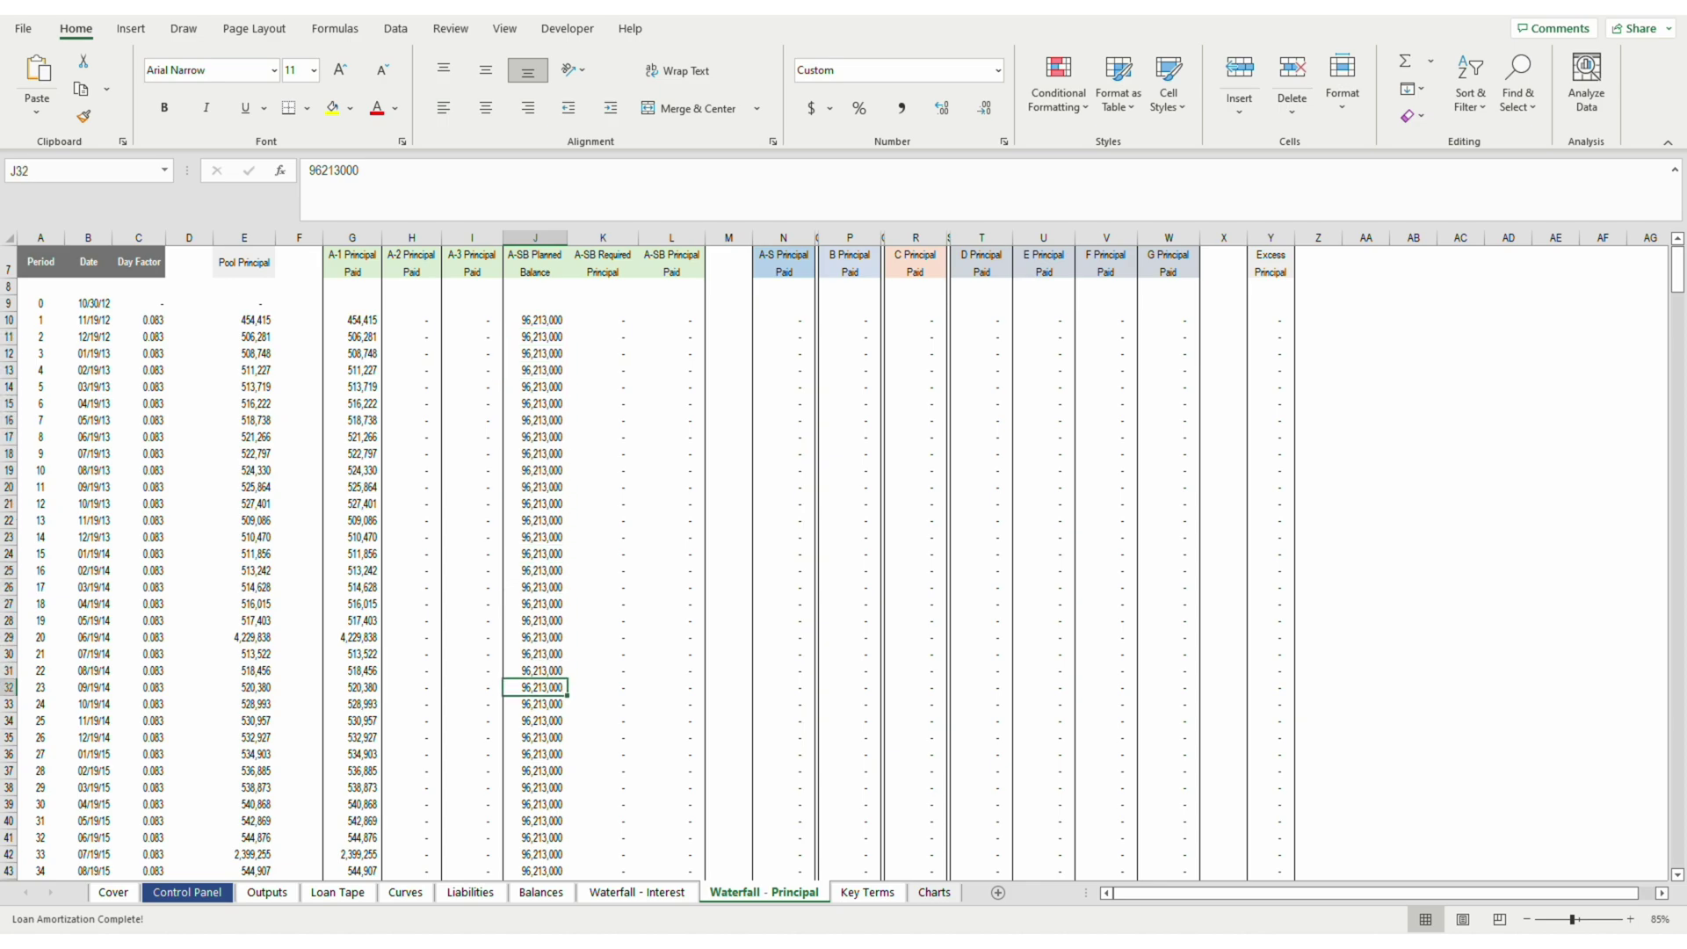
{"action": "key", "text": "Down"}
{"action": "key", "text": "Down"}
{"action": "key", "text": "Down"}
{"action": "key", "text": "Down"}
{"action": "key", "text": "Down"}
{"action": "key", "text": "Down"}
{"action": "key", "text": "Down"}
{"action": "key", "text": "Down"}
{"action": "key", "text": "Down"}
{"action": "key", "text": "Down"}
{"action": "key", "text": "Down"}
{"action": "key", "text": "Down"}
{"action": "key", "text": "Down"}
{"action": "key", "text": "Down"}
{"action": "key", "text": "Down"}
{"action": "key", "text": "Down"}
{"action": "key", "text": "Down"}
{"action": "key", "text": "Down"}
{"action": "key", "text": "Down"}
{"action": "key", "text": "Down"}
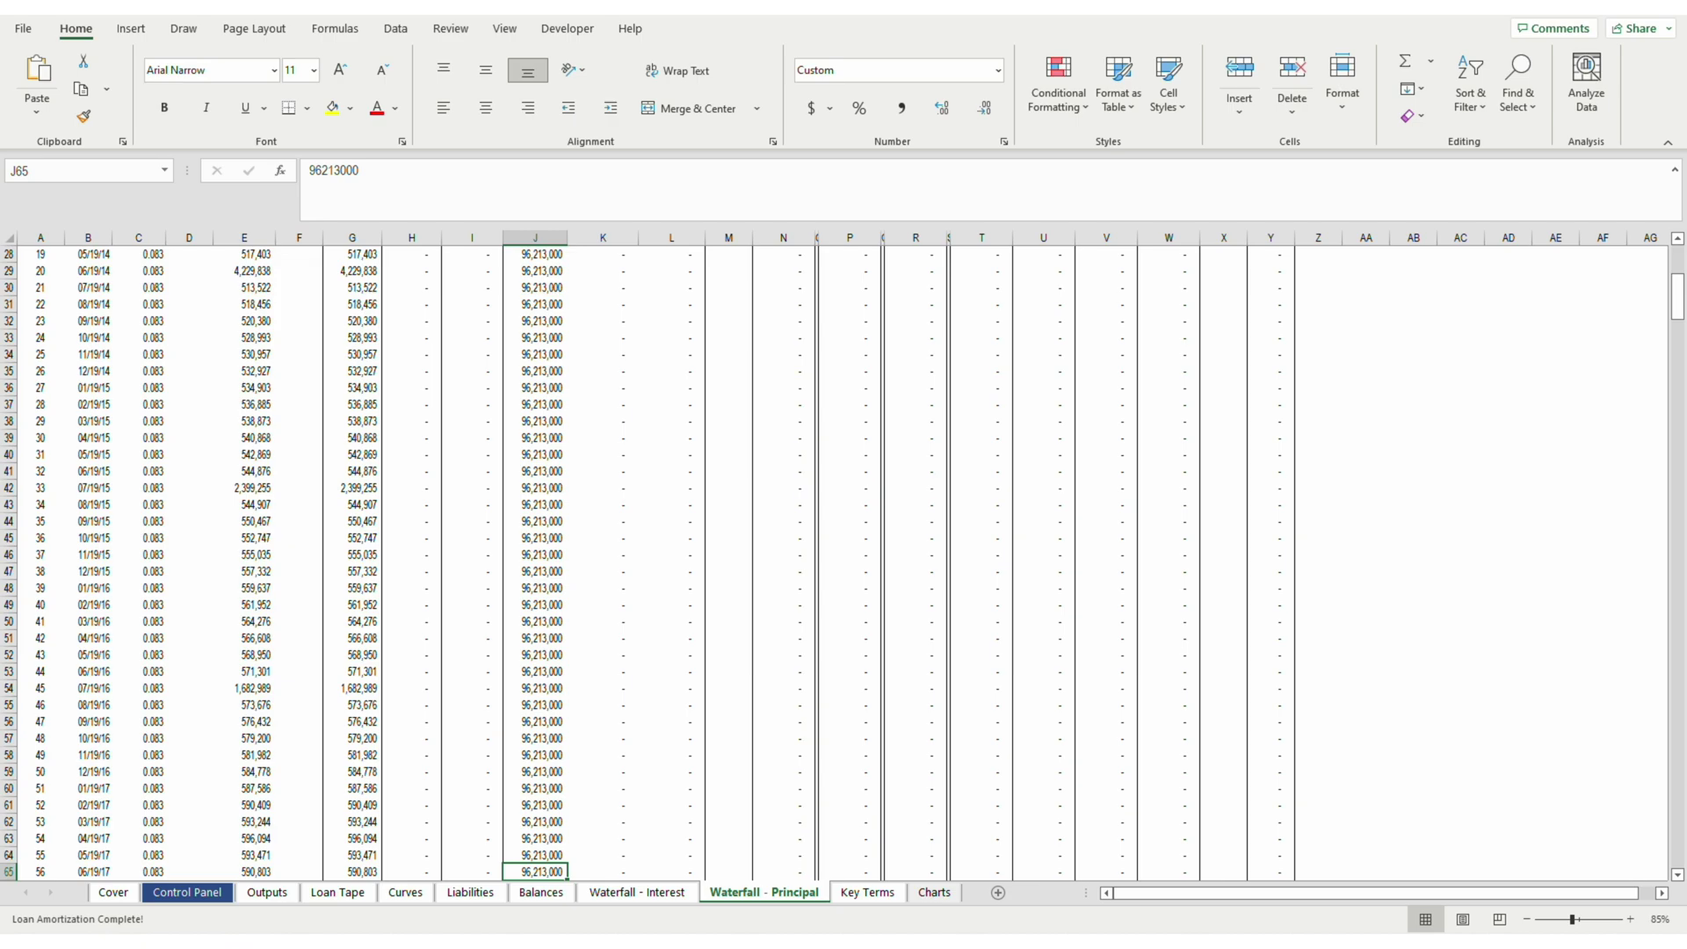
{"action": "key", "text": "Down"}
{"action": "key", "text": "Down"}
{"action": "key", "text": "Down"}
{"action": "key", "text": "Down"}
{"action": "key", "text": "Down"}
{"action": "key", "text": "Down"}
{"action": "key", "text": "Down"}
{"action": "key", "text": "Down"}
{"action": "key", "text": "Down"}
{"action": "key", "text": "Down"}
{"action": "key", "text": "Down"}
{"action": "key", "text": "Down"}
{"action": "key", "text": "Down"}
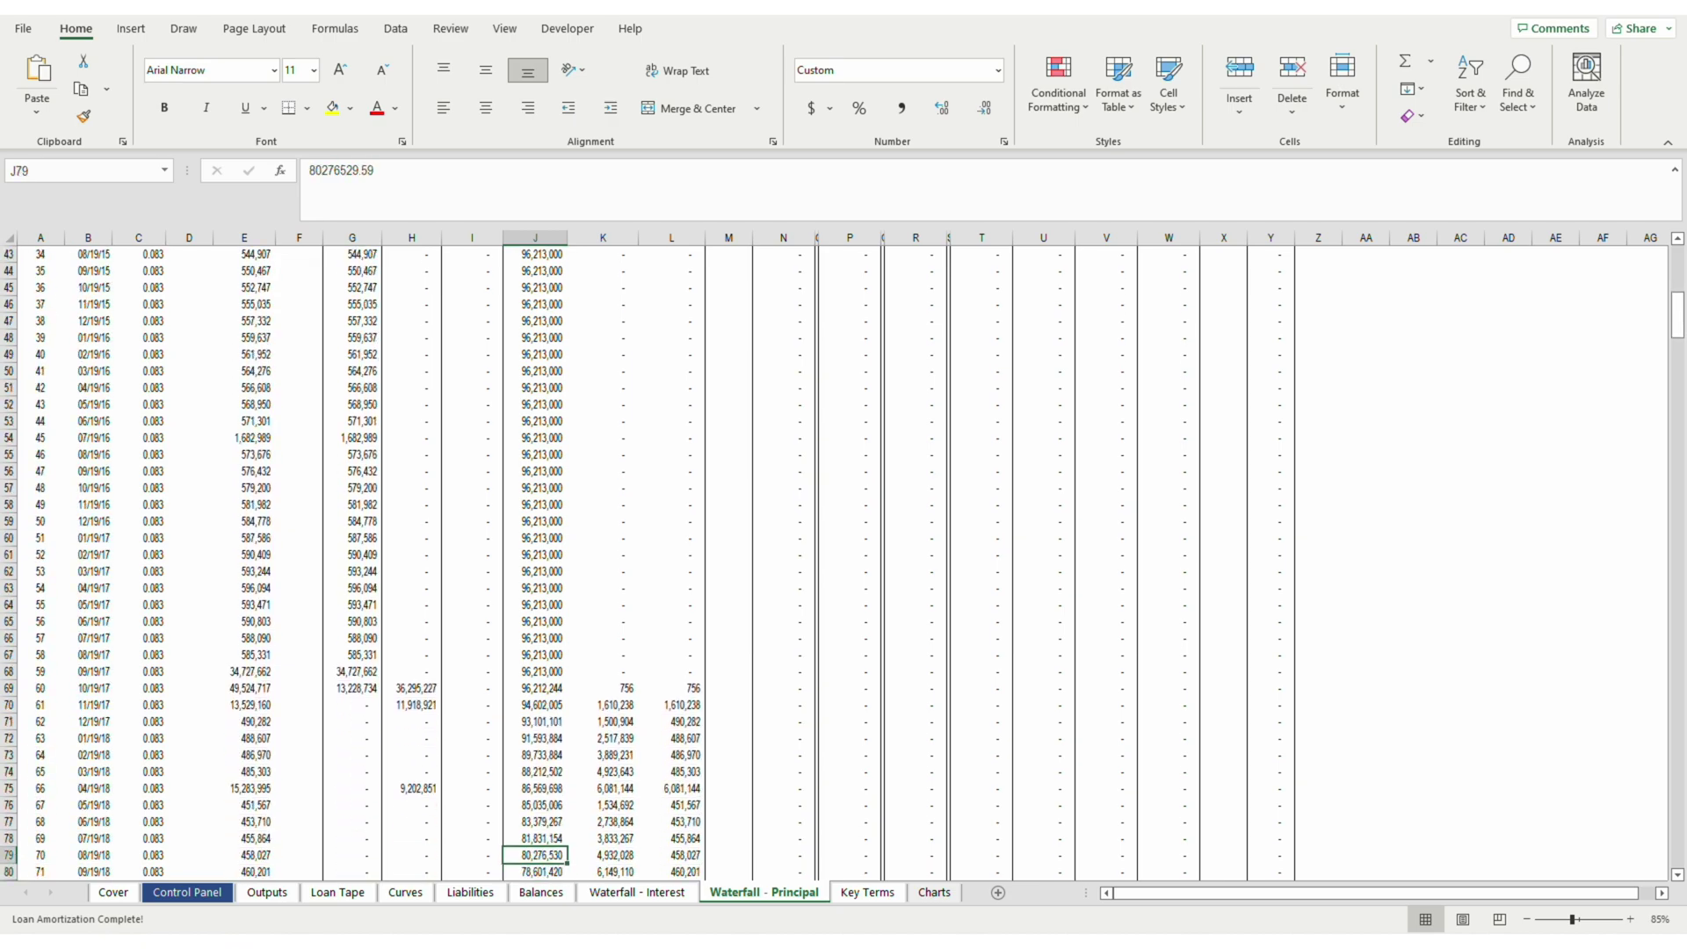
{"action": "key", "text": "Up"}
{"action": "key", "text": "Up"}
{"action": "key", "text": "Up"}
{"action": "key", "text": "Up"}
{"action": "key", "text": "Up"}
{"action": "key", "text": "Up"}
{"action": "key", "text": "Up"}
{"action": "key", "text": "Up"}
{"action": "key", "text": "Up"}
{"action": "key", "text": "Down"}
{"action": "key", "text": "Down"}
{"action": "key", "text": "Down"}
{"action": "key", "text": "Down"}
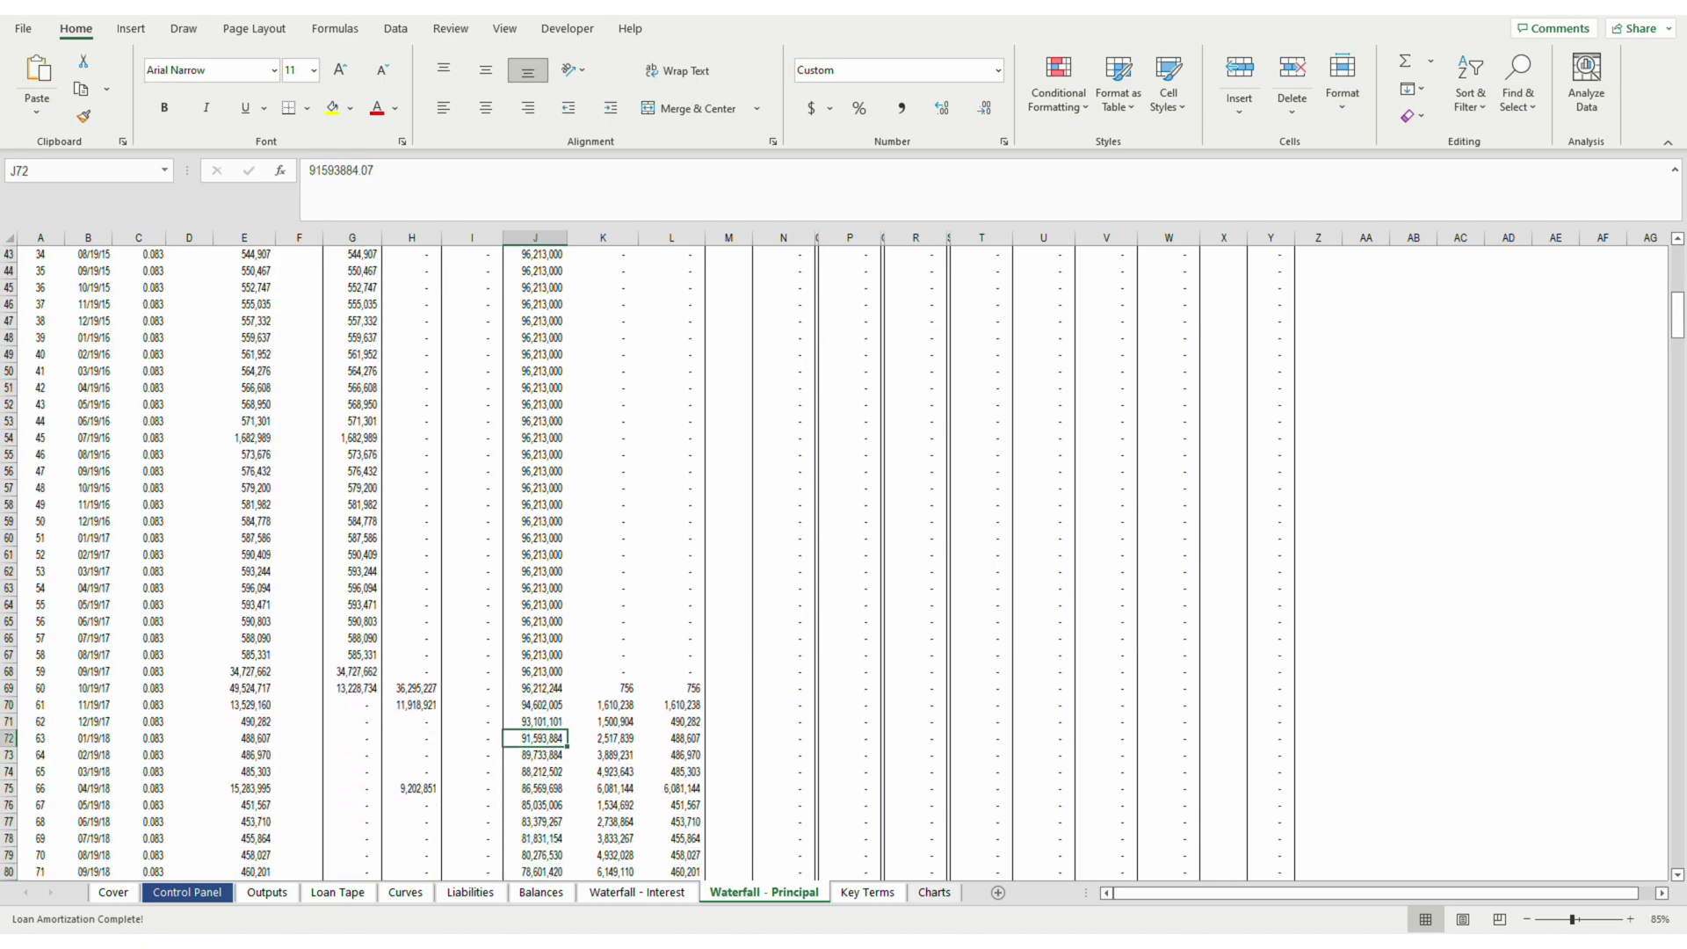
{"action": "key", "text": "F2"}
{"action": "key", "text": "Escape"}
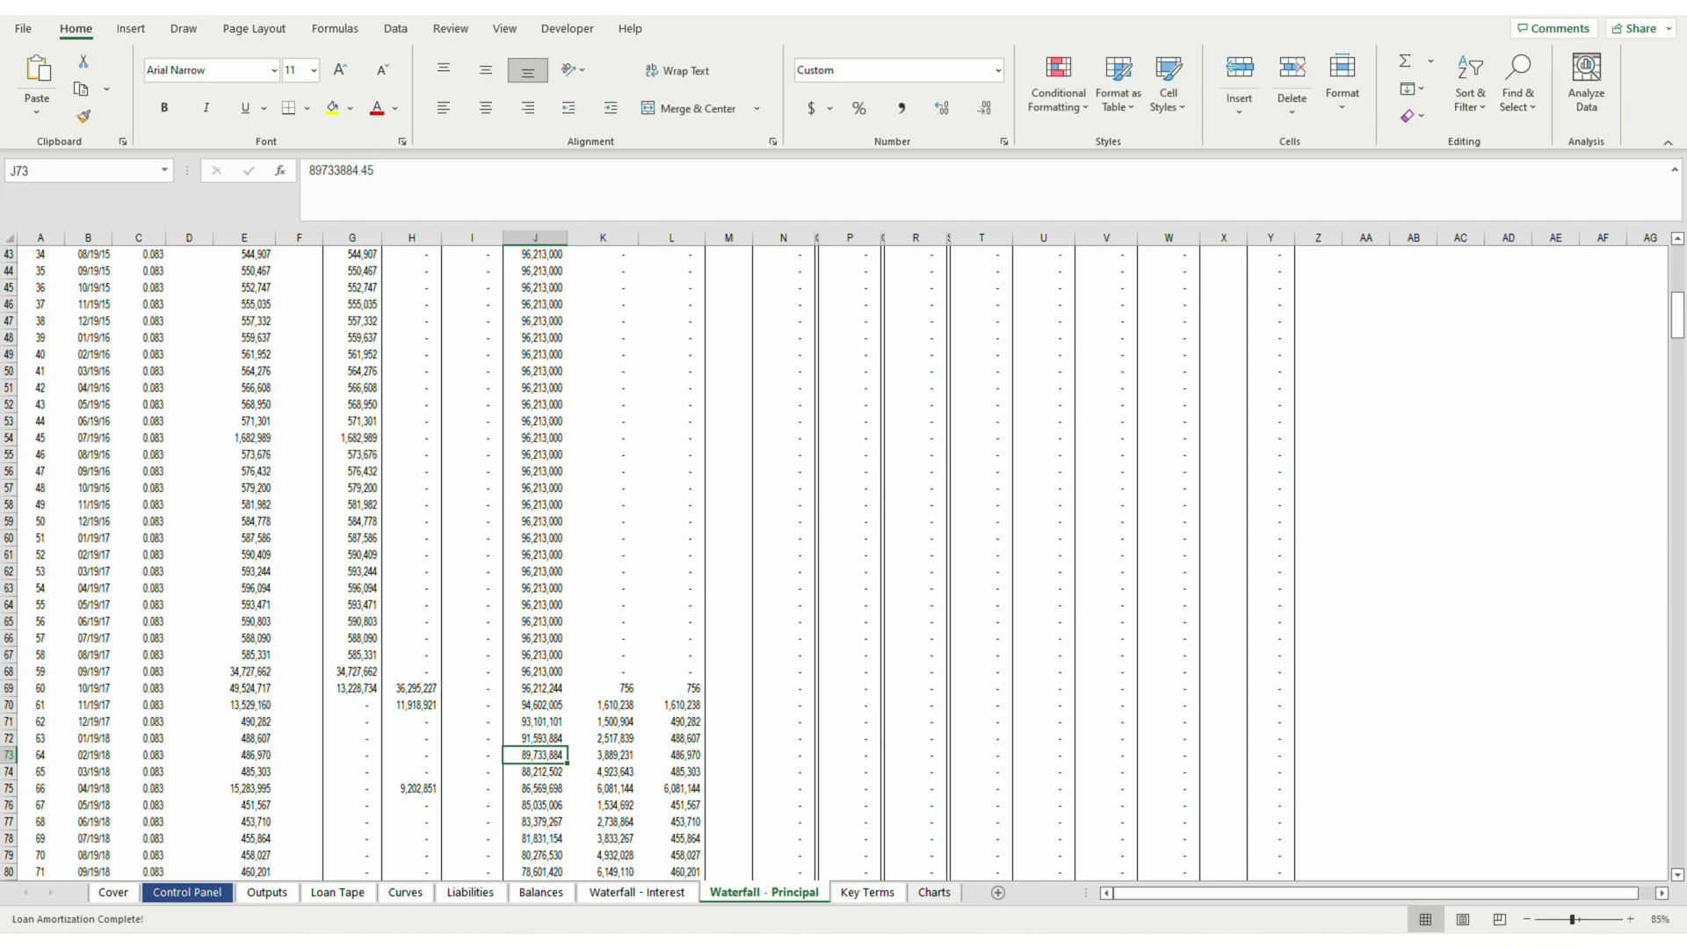
- Show the A-SB Required Principal formula in K73 and the MIN Principal Paid formula in L73
{"action": "key", "text": "Right"}
{"action": "key", "text": "F2"}
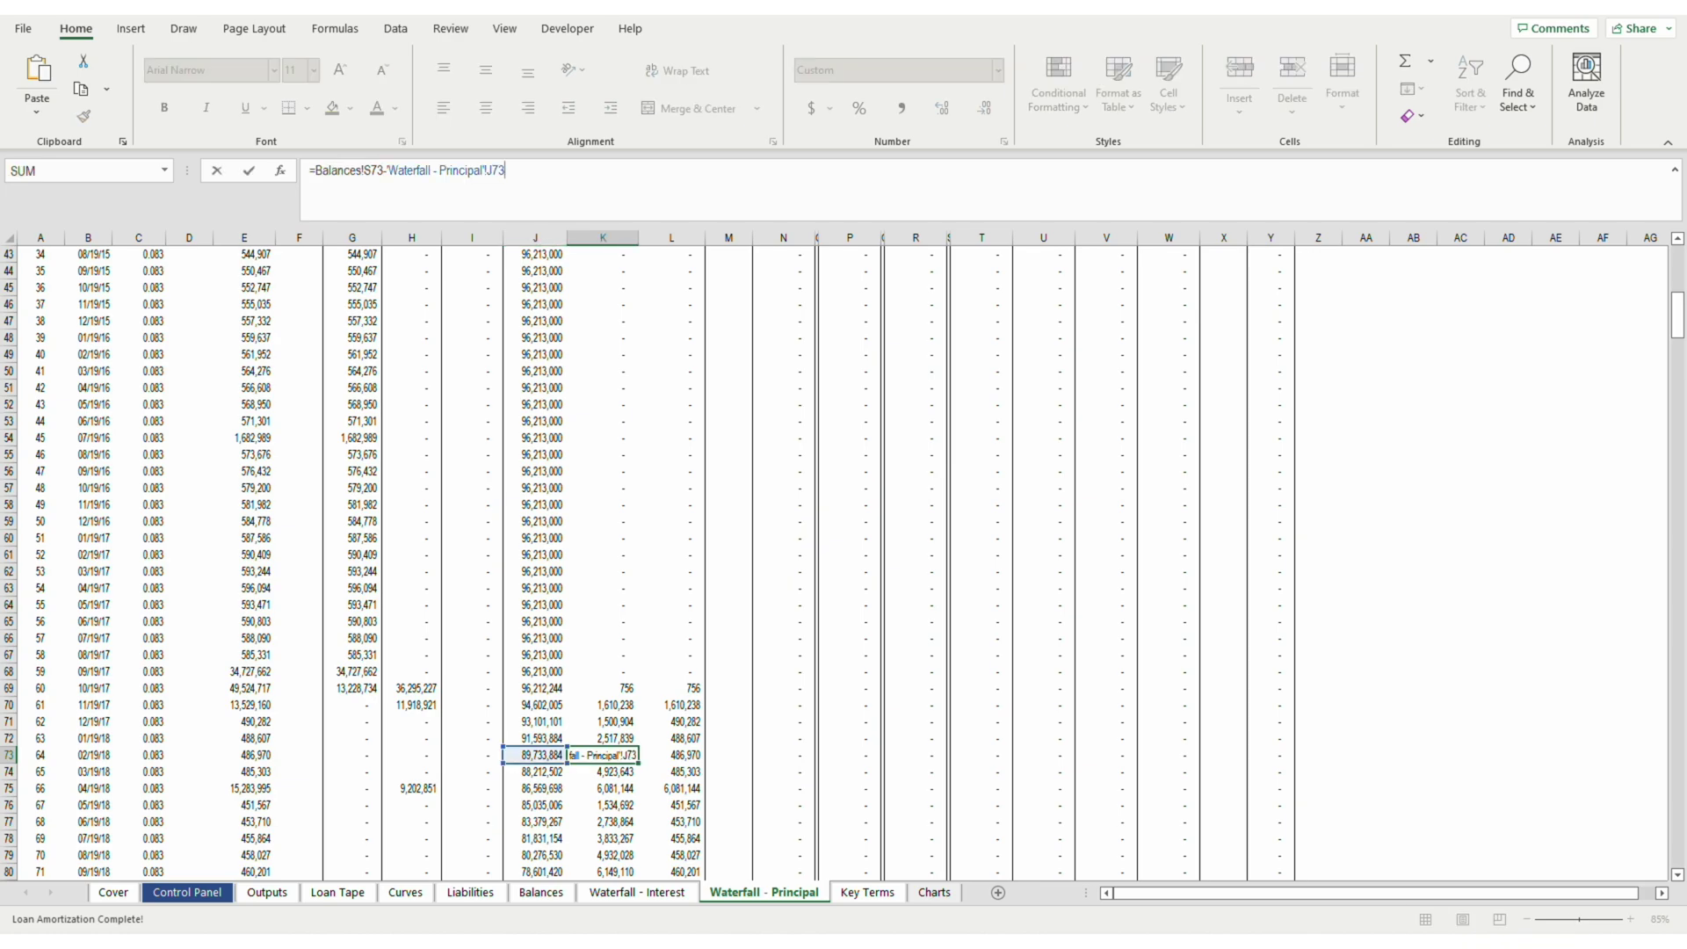
{"action": "key", "text": "Escape"}
{"action": "key", "text": "Right"}
{"action": "key", "text": "F2"}
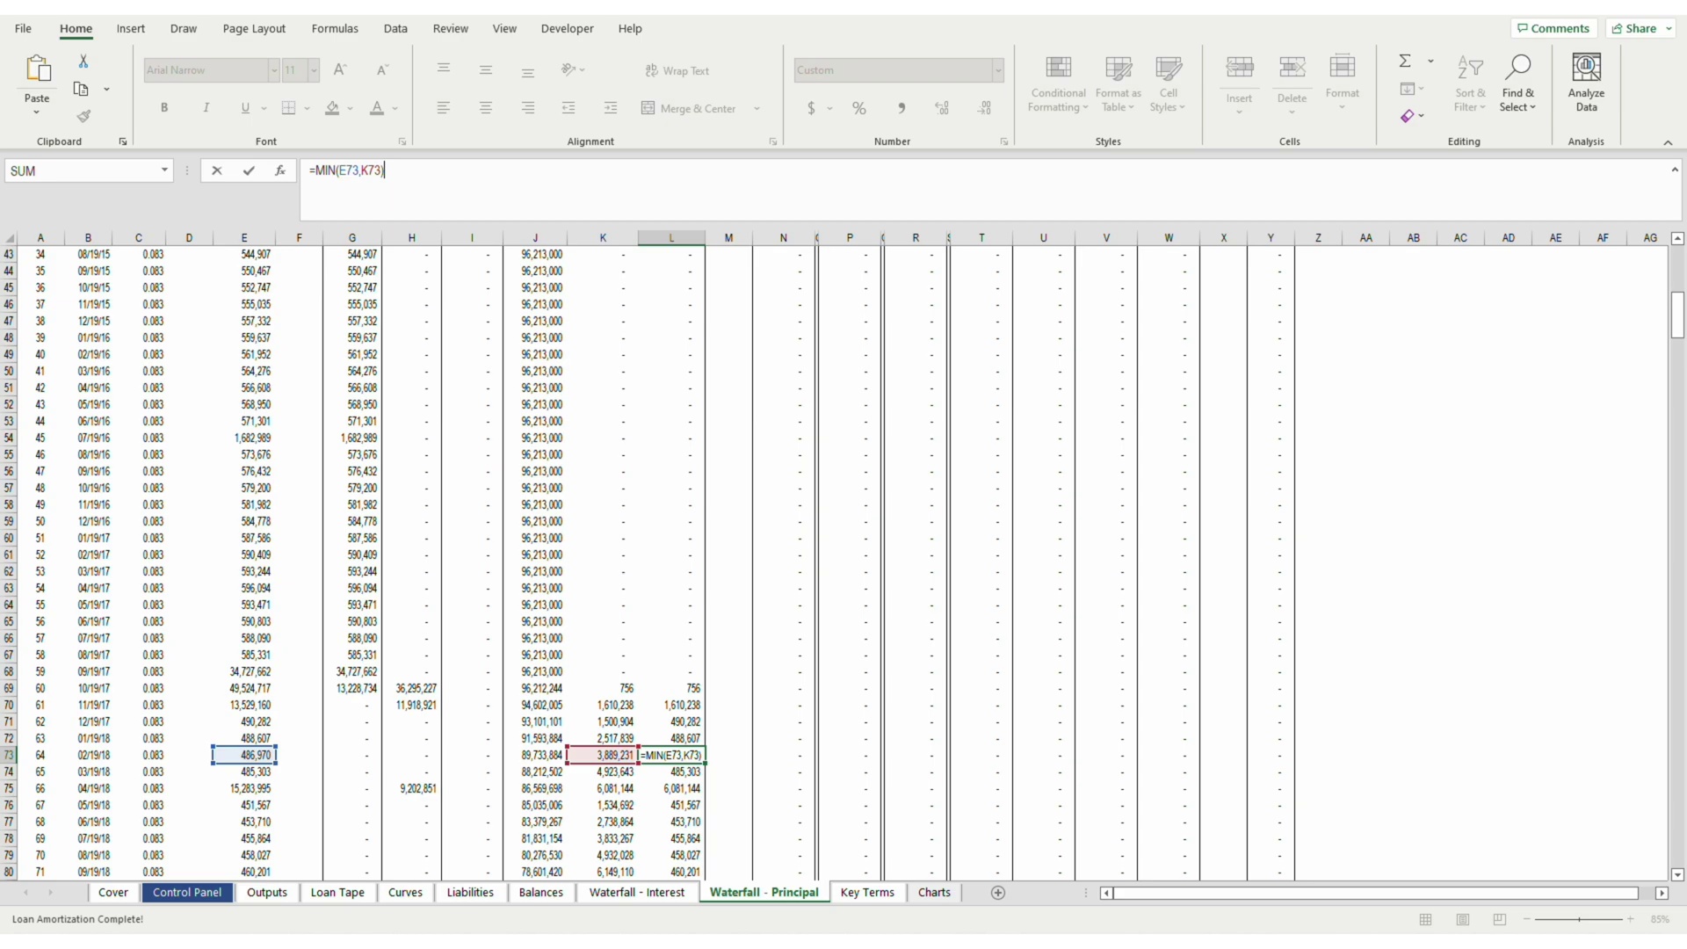
{"action": "key", "text": "Escape"}
- Trace A-SB Principal Paid down column L, checking L98's formula, then go back to Control Panel
{"action": "key", "text": "Down"}
{"action": "key", "text": "Down"}
{"action": "key", "text": "Down"}
{"action": "key", "text": "Down"}
{"action": "key", "text": "Down"}
{"action": "key", "text": "Down"}
{"action": "key", "text": "Down"}
{"action": "key", "text": "Down"}
{"action": "key", "text": "Down"}
{"action": "key", "text": "Down"}
{"action": "key", "text": "Down"}
{"action": "key", "text": "Down"}
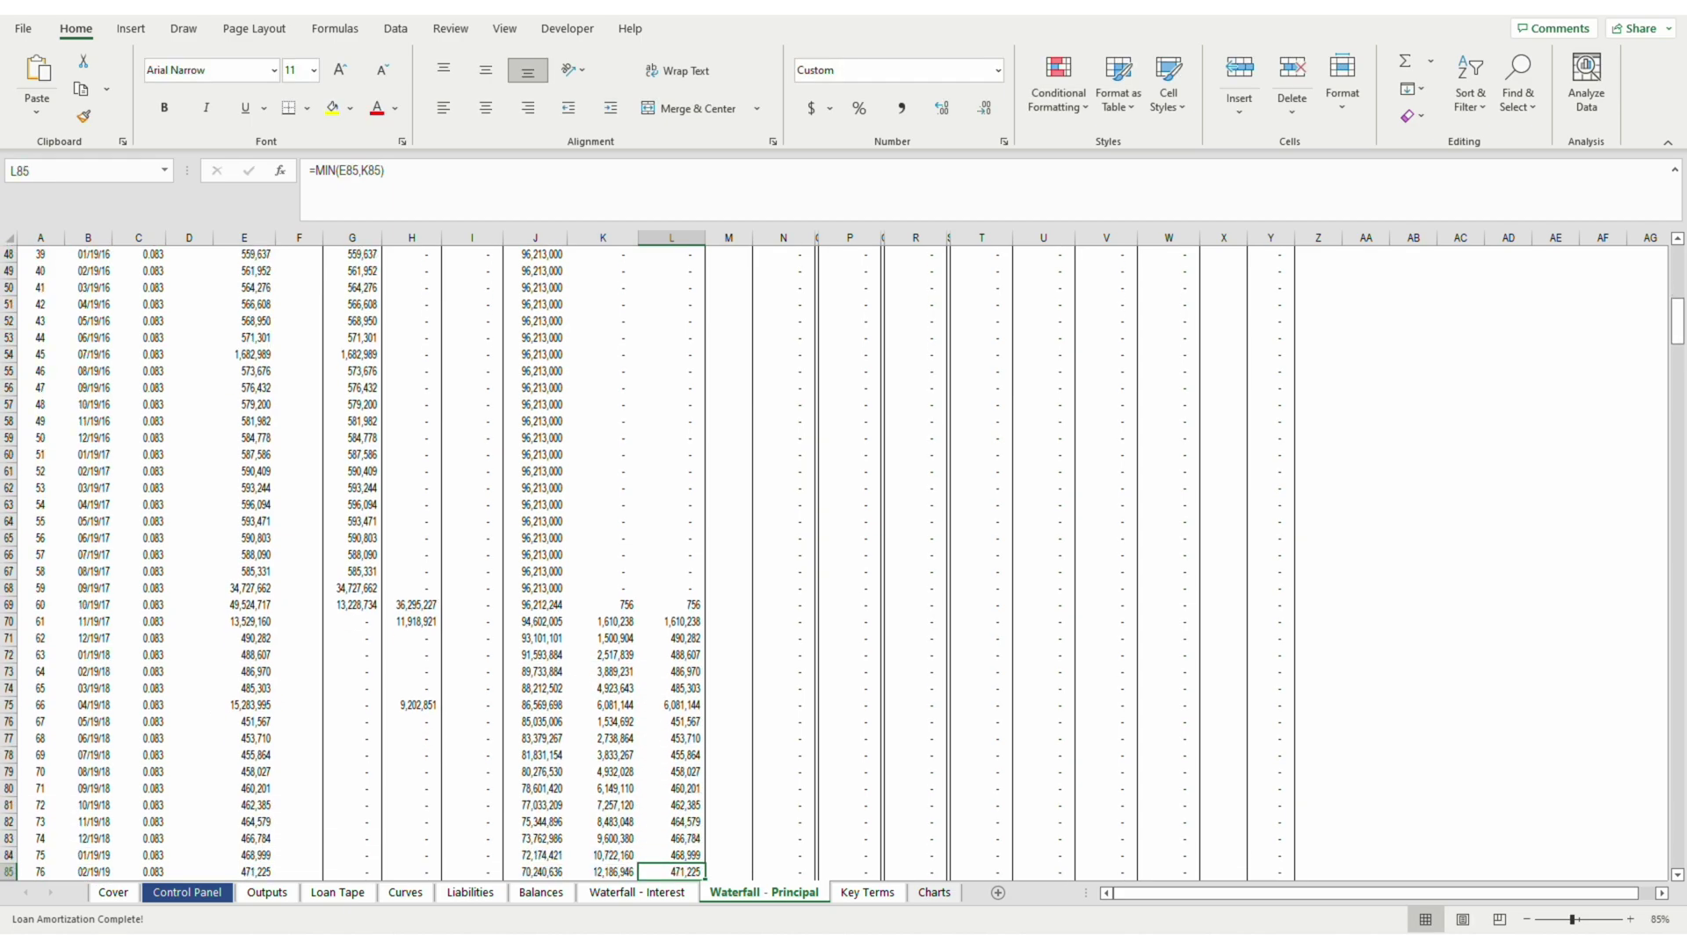
{"action": "key", "text": "Down"}
{"action": "key", "text": "Down"}
{"action": "key", "text": "Down"}
{"action": "key", "text": "Down"}
{"action": "key", "text": "Down"}
{"action": "key", "text": "Down"}
{"action": "key", "text": "Down"}
{"action": "key", "text": "Down"}
{"action": "key", "text": "Down"}
{"action": "key", "text": "Down"}
{"action": "key", "text": "Down"}
{"action": "key", "text": "Down"}
{"action": "key", "text": "Down"}
{"action": "key", "text": "F2"}
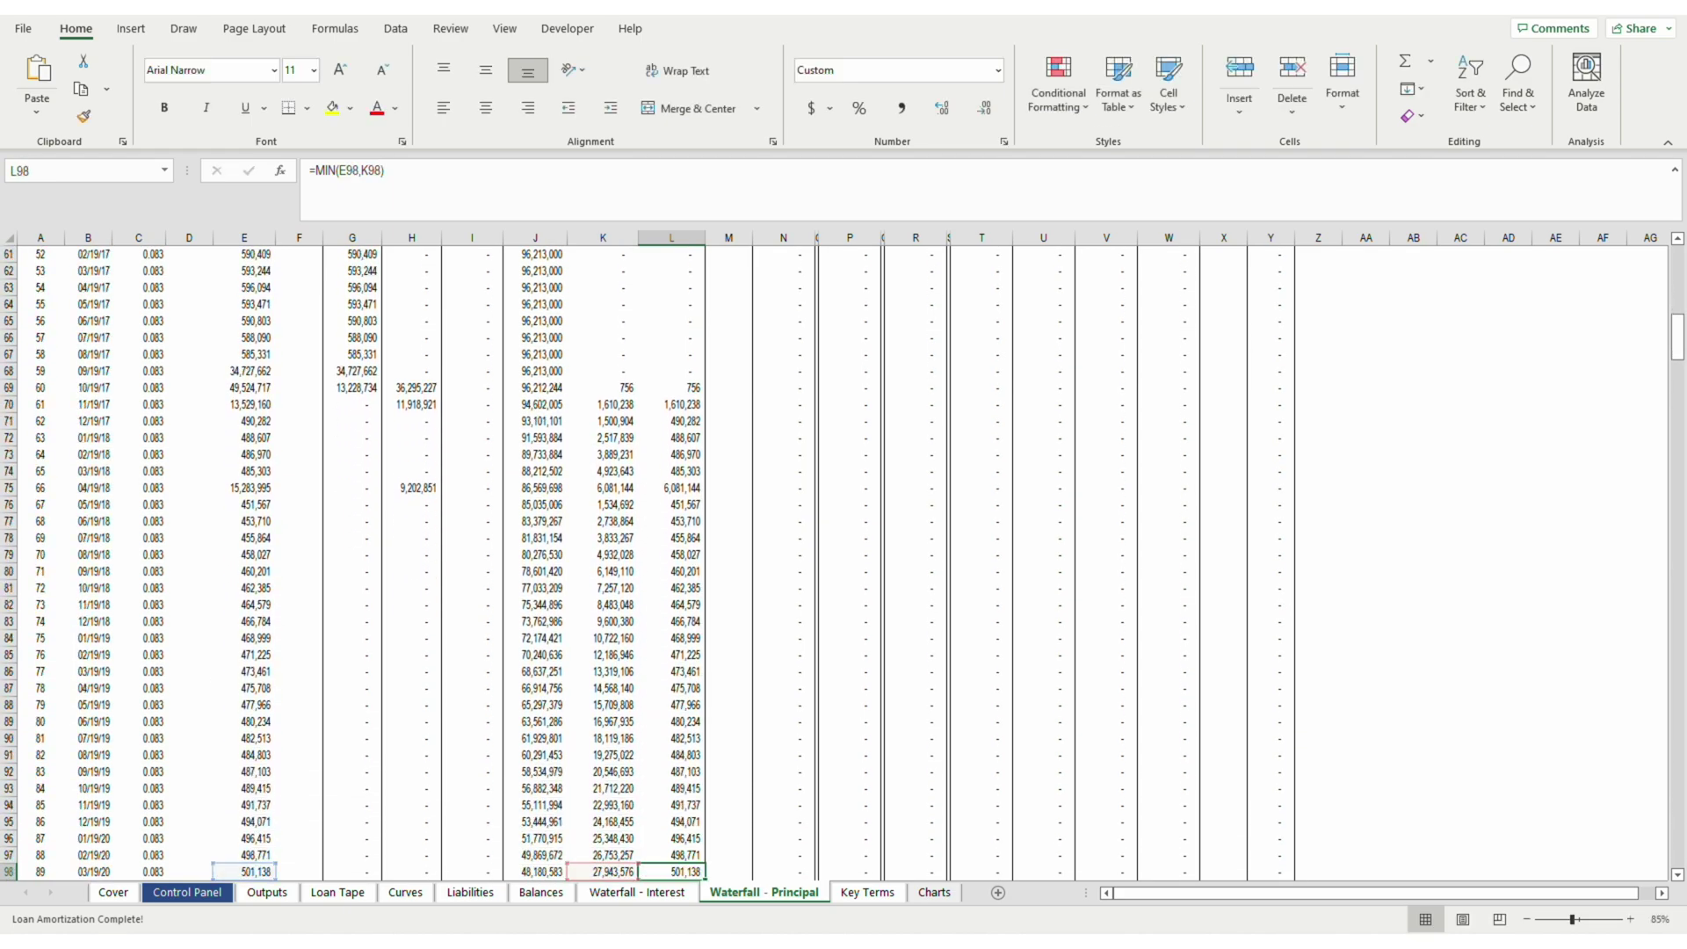
{"action": "key", "text": "Escape"}
{"action": "key", "text": "Down"}
{"action": "key", "text": "Down"}
{"action": "key", "text": "Down"}
{"action": "key", "text": "Down"}
{"action": "key", "text": "Down"}
{"action": "key", "text": "Down"}
{"action": "key", "text": "Down"}
{"action": "key", "text": "Down"}
{"action": "key", "text": "Down"}
{"action": "key", "text": "Down"}
{"action": "key", "text": "Down"}
{"action": "key", "text": "Down"}
{"action": "key", "text": "Down"}
{"action": "key", "text": "Down"}
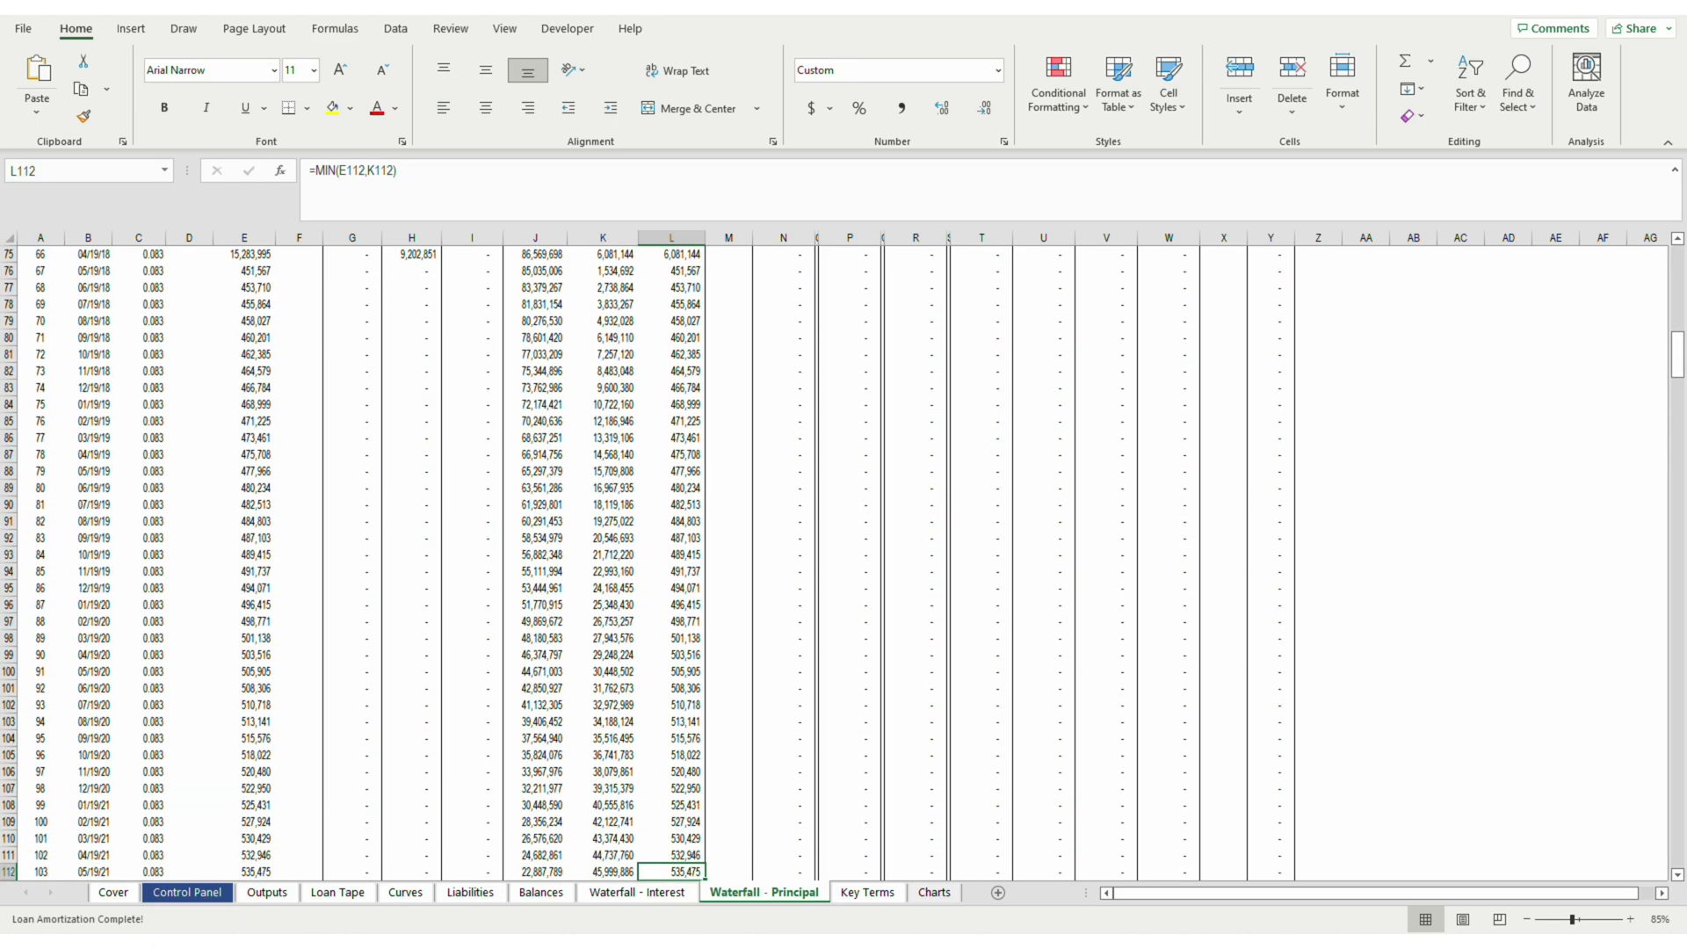
{"action": "key", "text": "Down"}
{"action": "key", "text": "Down"}
{"action": "key", "text": "Down"}
{"action": "key", "text": "Down"}
{"action": "key", "text": "Down"}
{"action": "key", "text": "Down"}
{"action": "key", "text": "Down"}
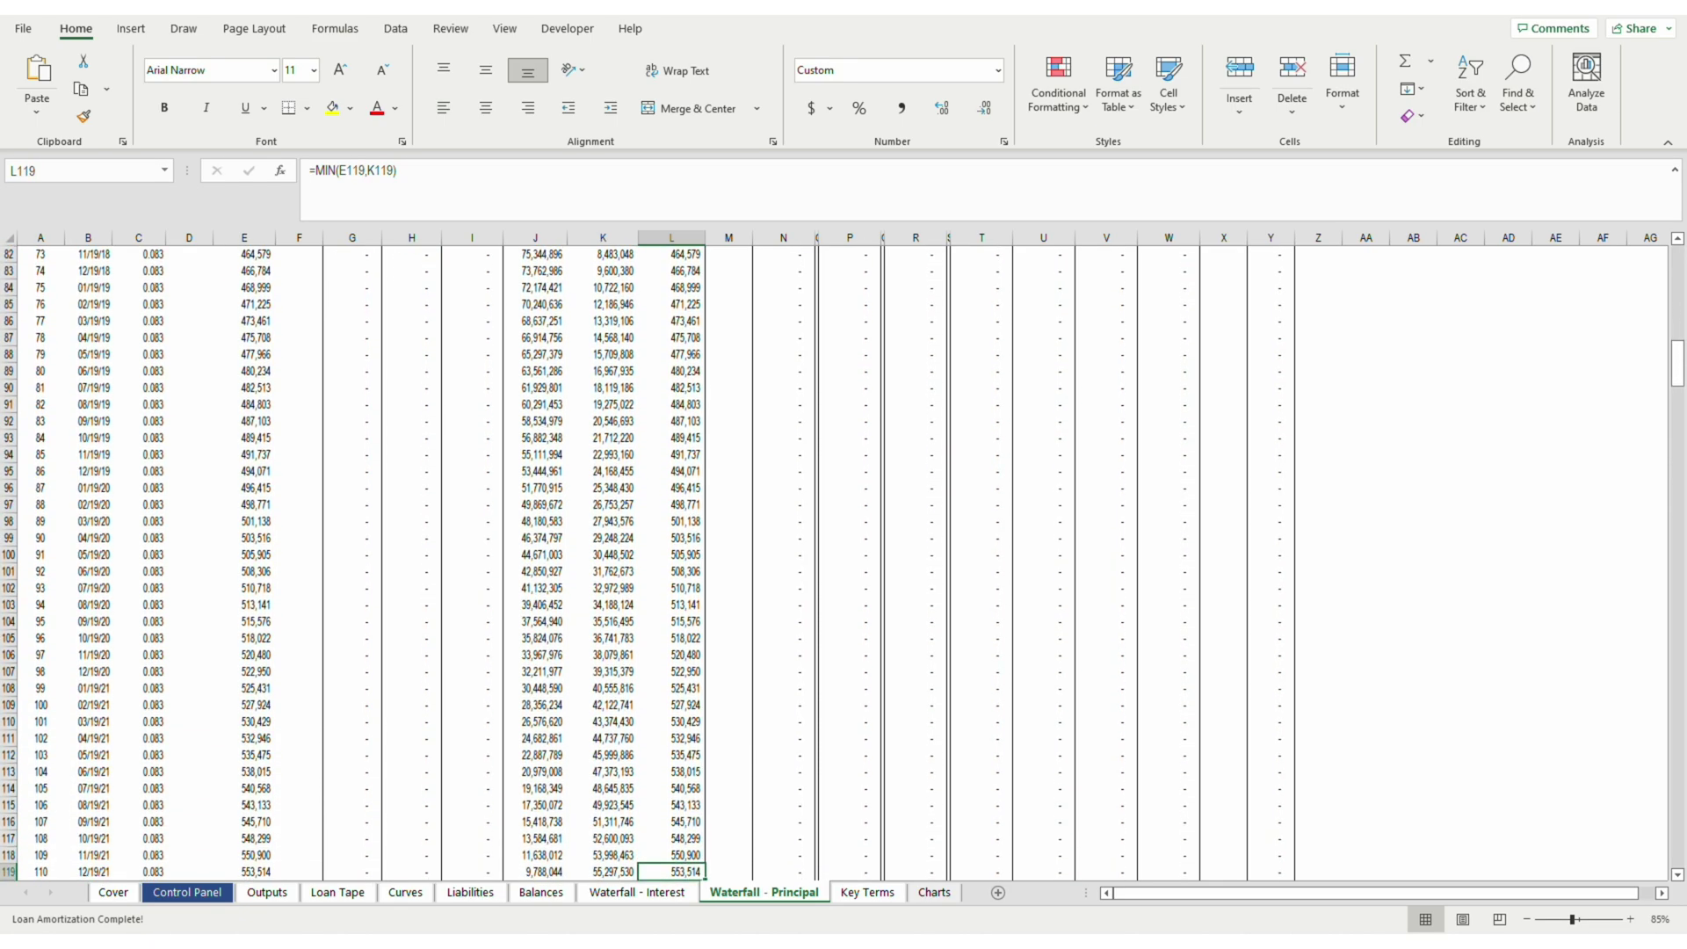
{"action": "key", "text": "ctrl+Page_Up"}
{"action": "key", "text": "ctrl+Page_Up"}
{"action": "key", "text": "ctrl+Page_Up"}
{"action": "key", "text": "ctrl+Page_Up"}
{"action": "key", "text": "ctrl+Page_Up"}
{"action": "key", "text": "ctrl+Page_Up"}
{"action": "key", "text": "ctrl+Page_Up"}
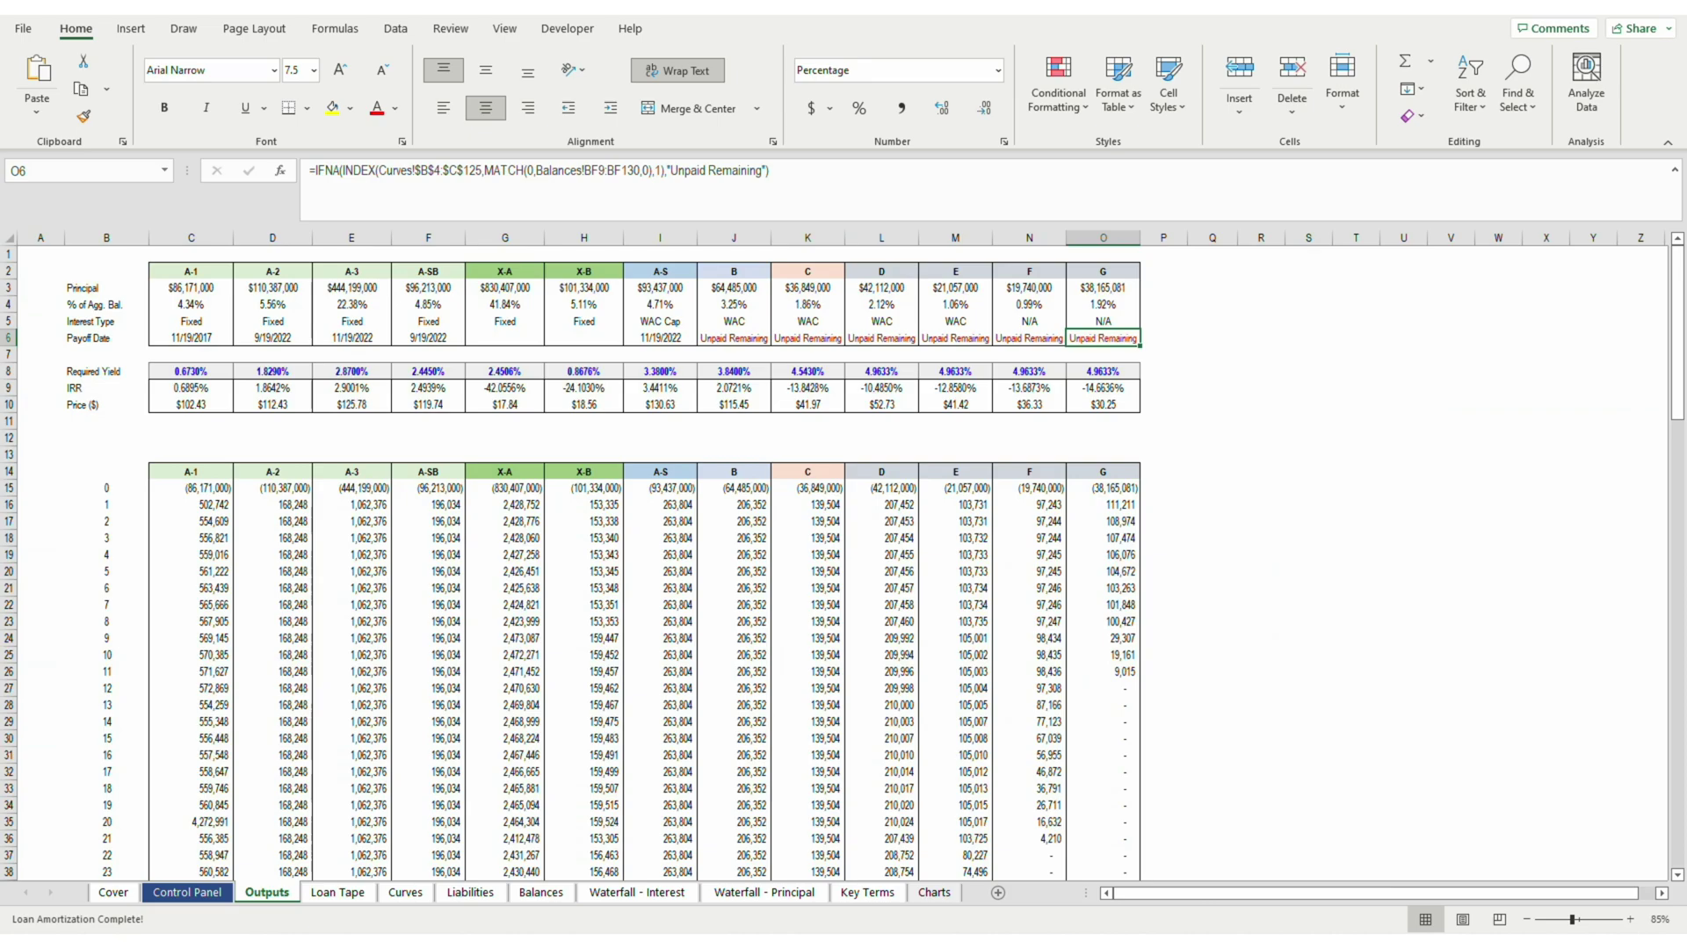
{"action": "key", "text": "Up"}
{"action": "key", "text": "Up"}
{"action": "key", "text": "Up"}
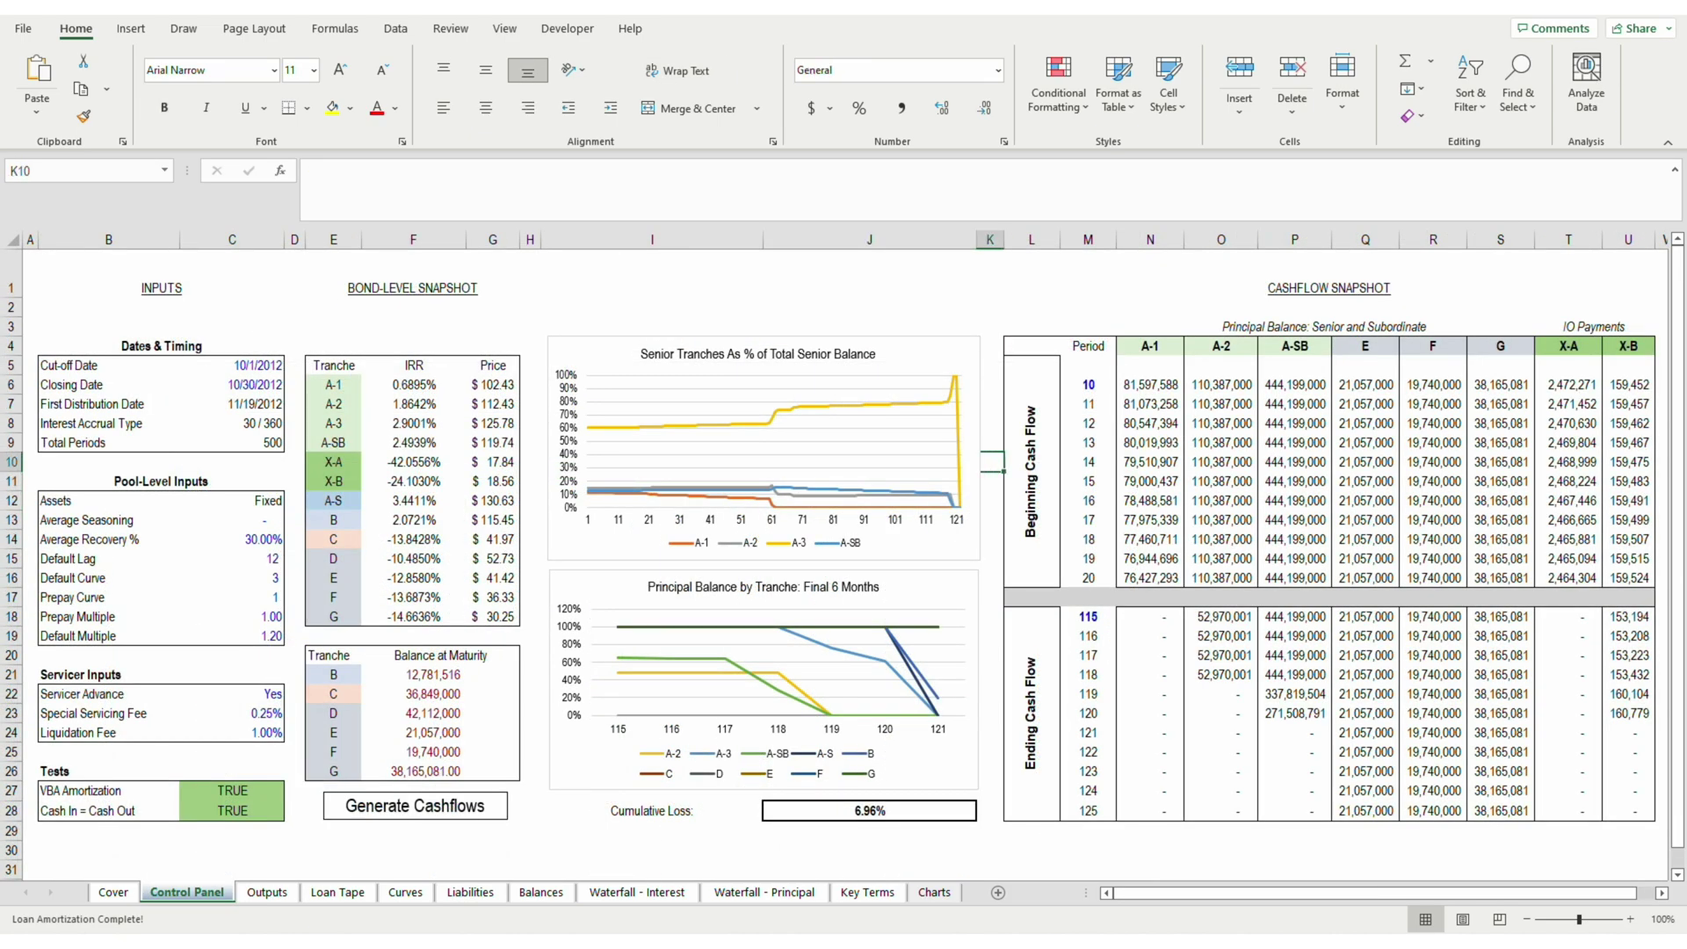